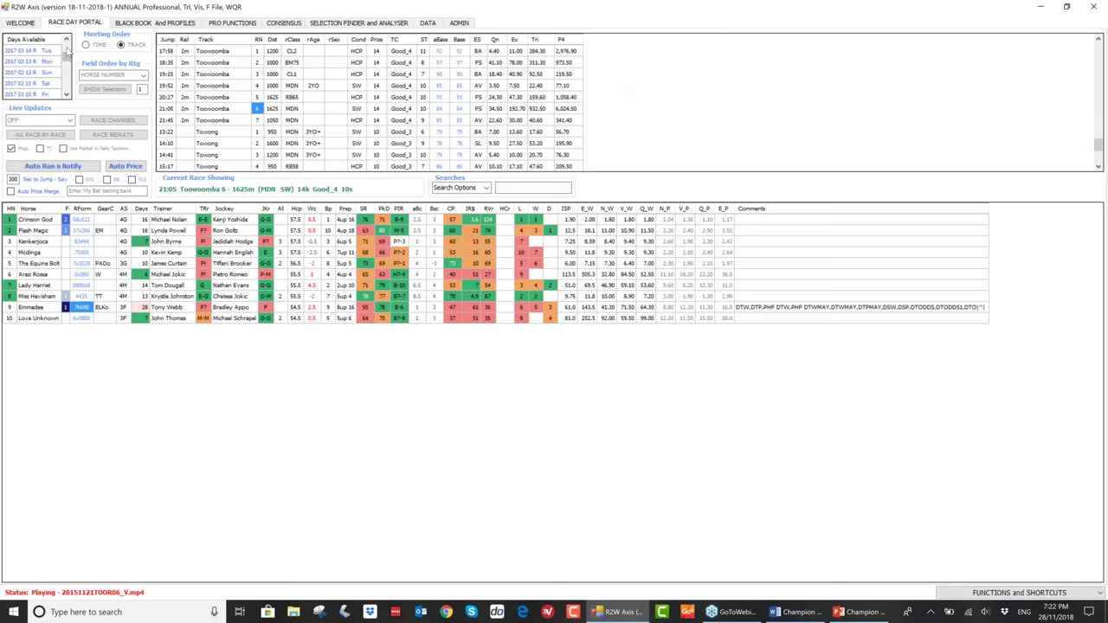
- Load the 2017 03 08 race day and display Strathalbyn race 2 over 1603m
click(43, 73)
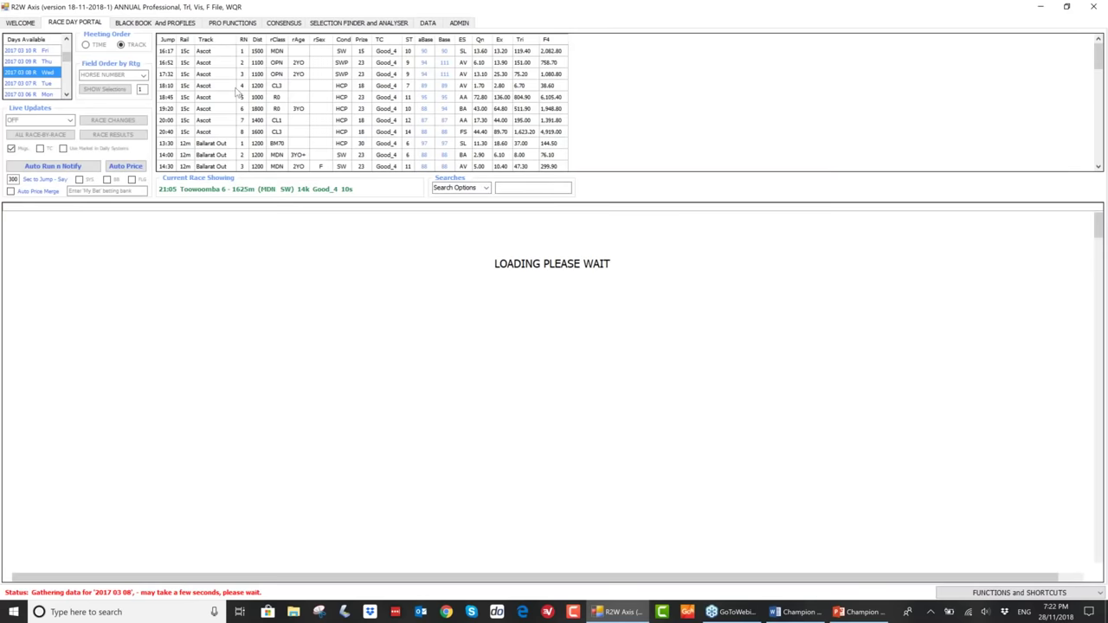
scroll(233, 104, down, 6)
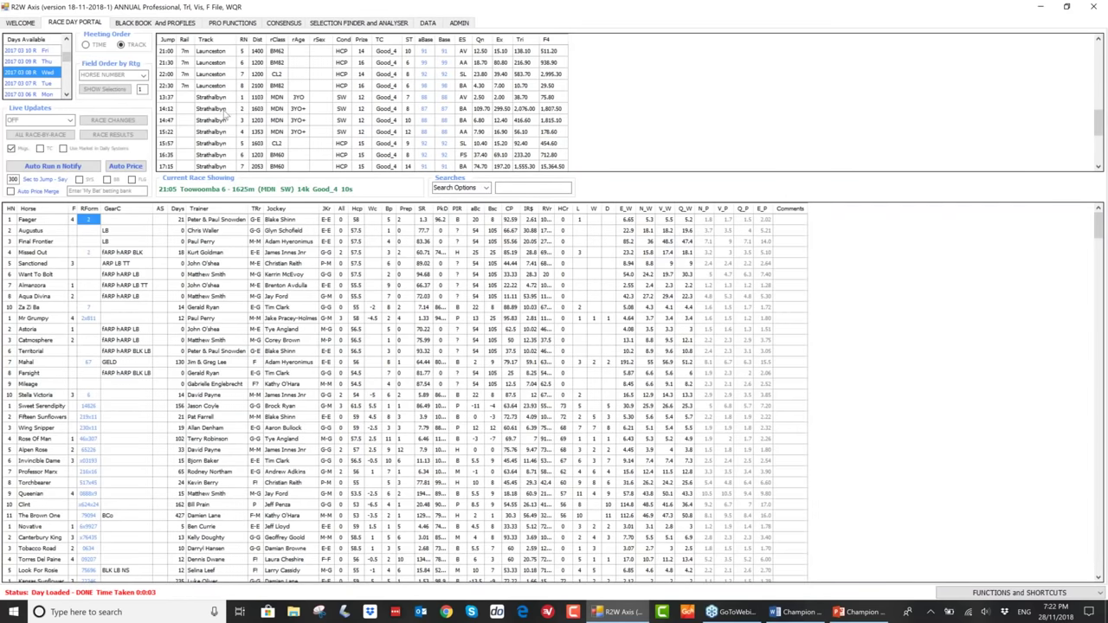
click(218, 109)
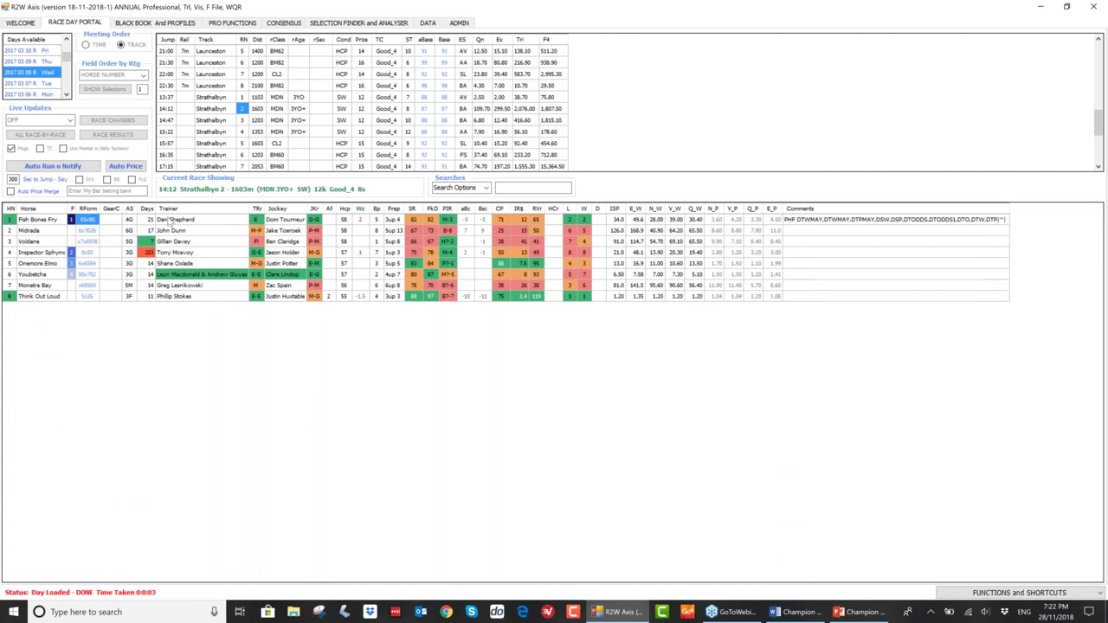
- Examine the statistics of Fish Bones Fry's trainer, from track type and distance down to jockeys and PIR type, and close the display
click(219, 220)
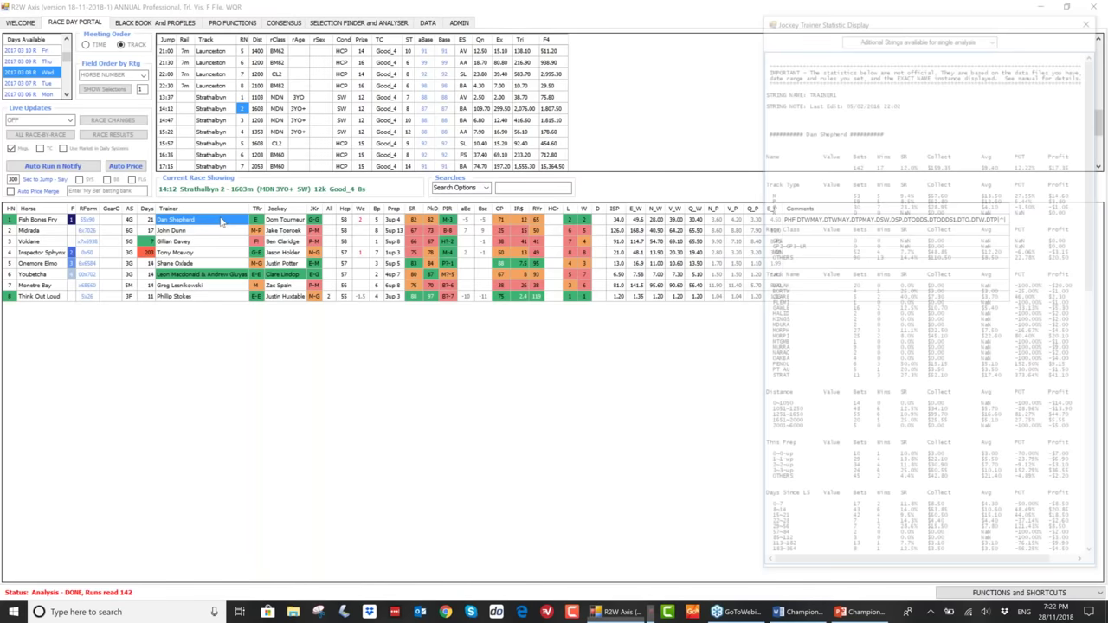
drag(996, 32, 681, 37)
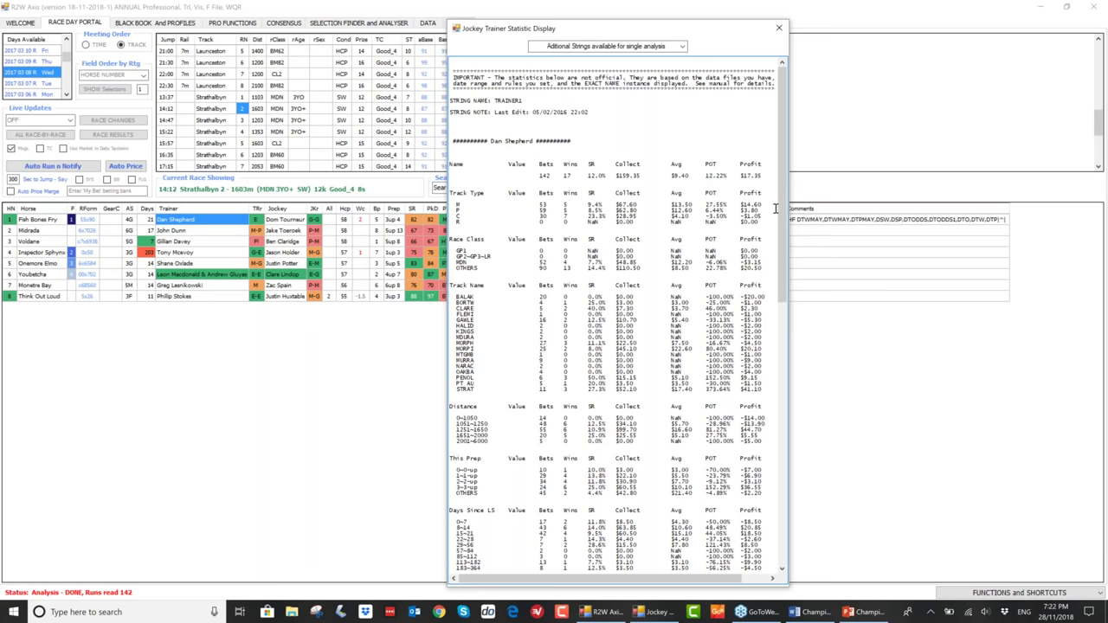
drag(785, 202, 784, 233)
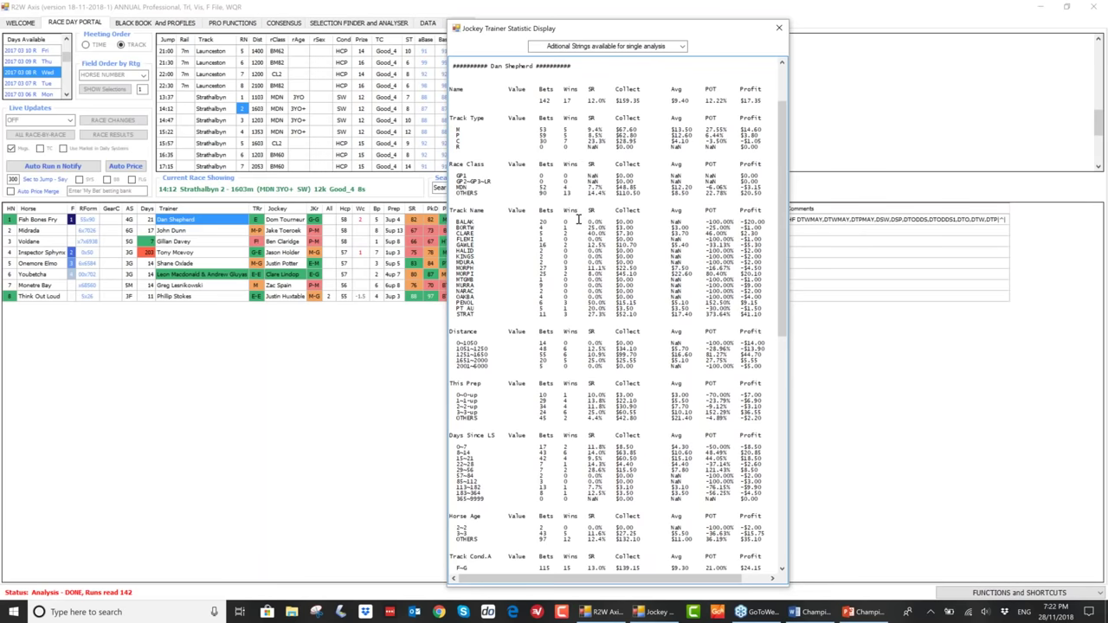
scroll(578, 219, down, 2)
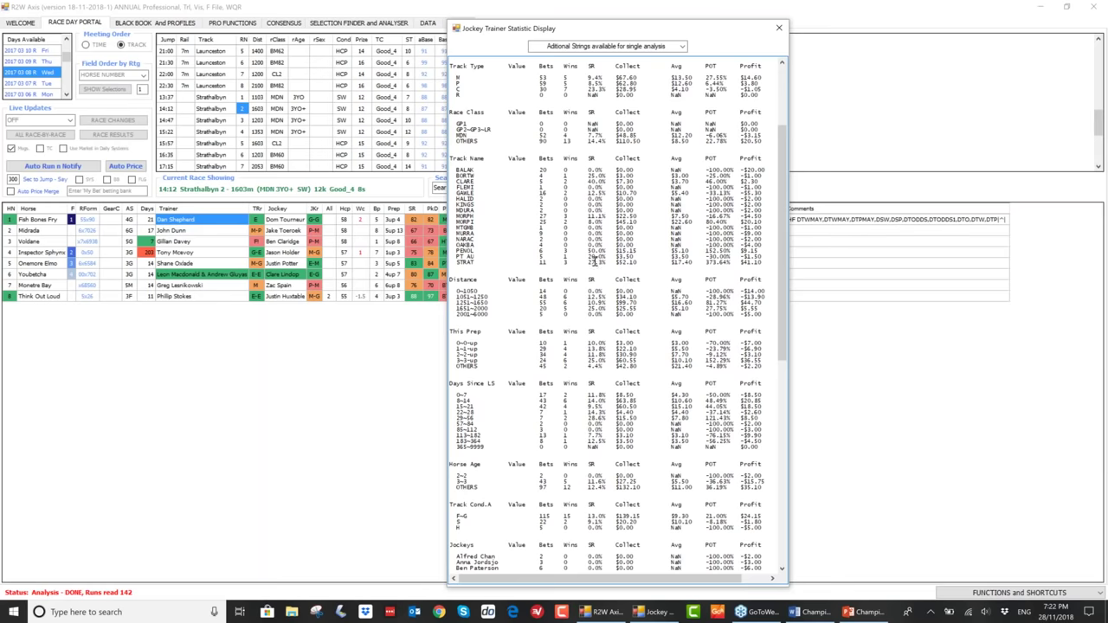
scroll(573, 236, down, 1)
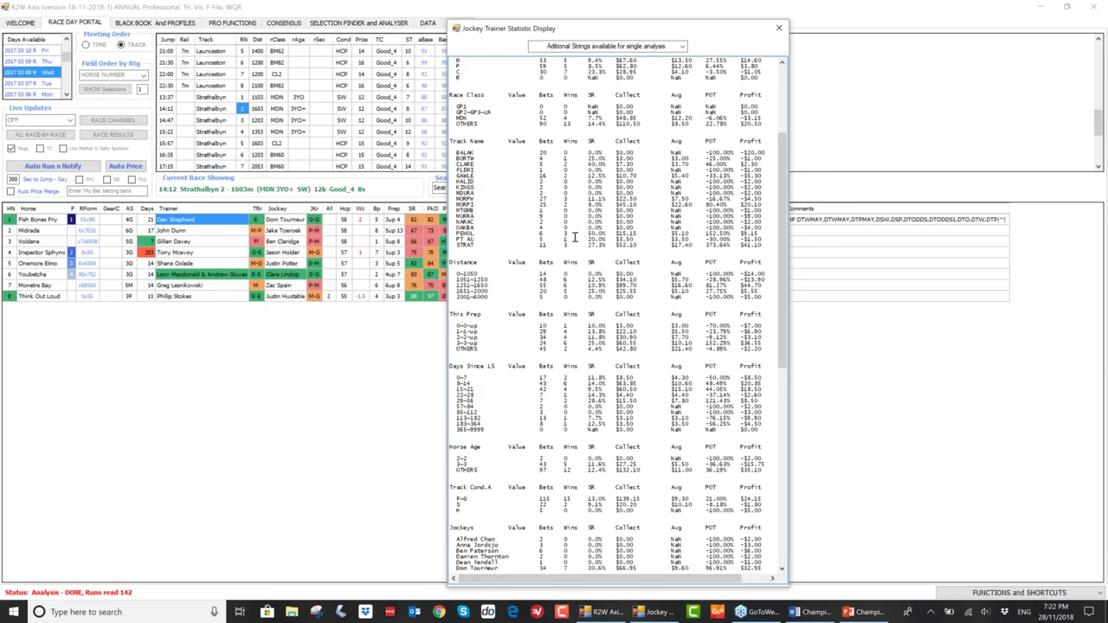
scroll(573, 237, down, 7)
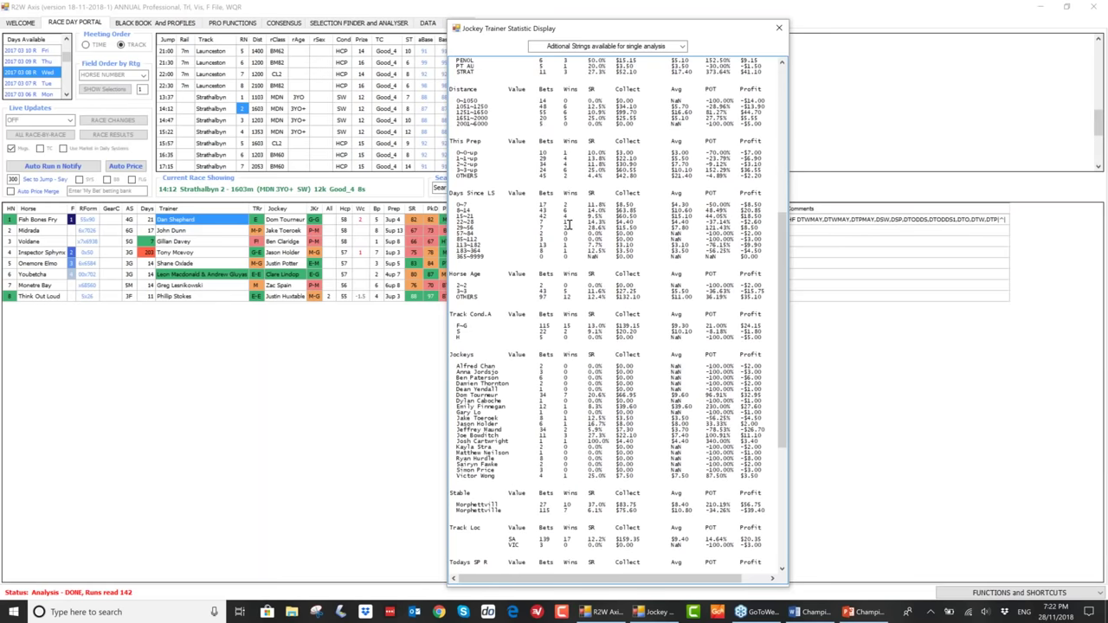
scroll(569, 223, down, 3)
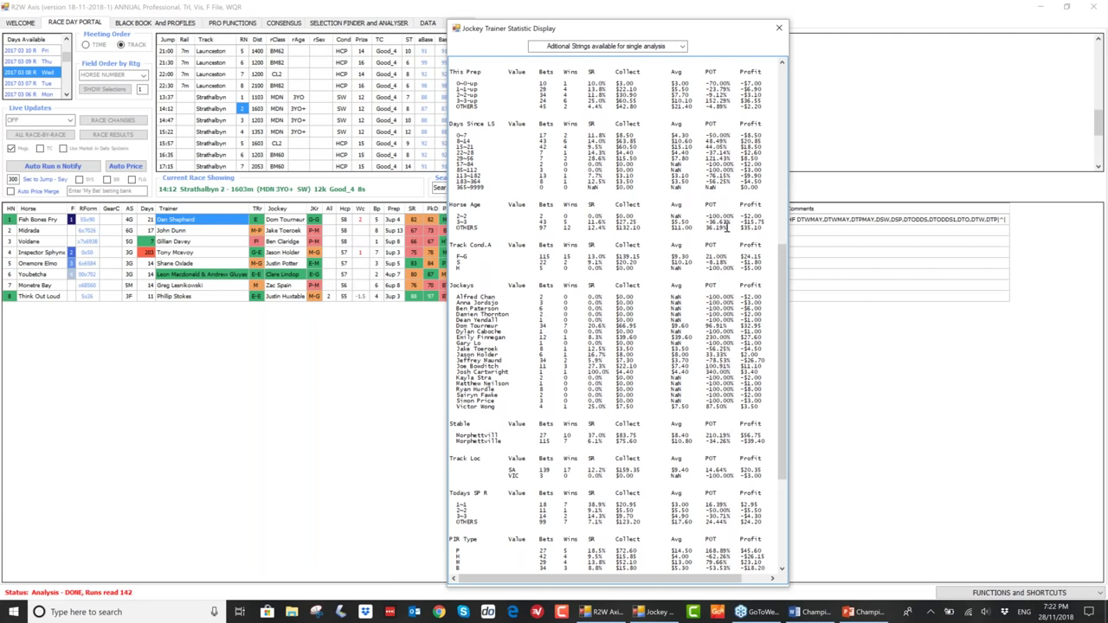
click(777, 31)
- View the settling map for Strathalbyn race 2 and close it
right_click(216, 109)
click(258, 128)
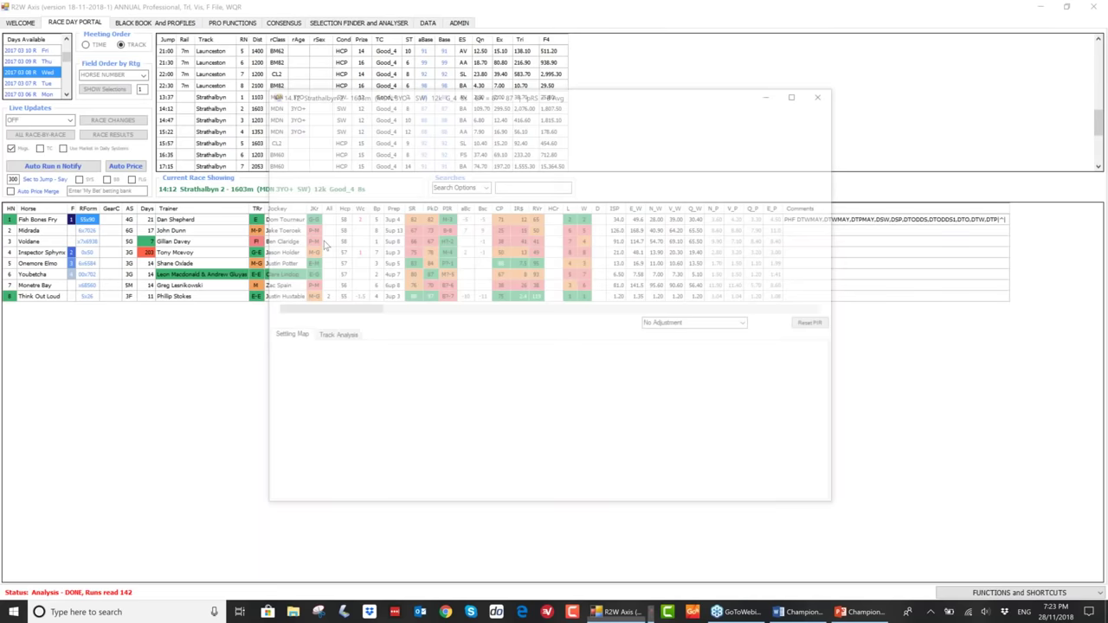
click(819, 102)
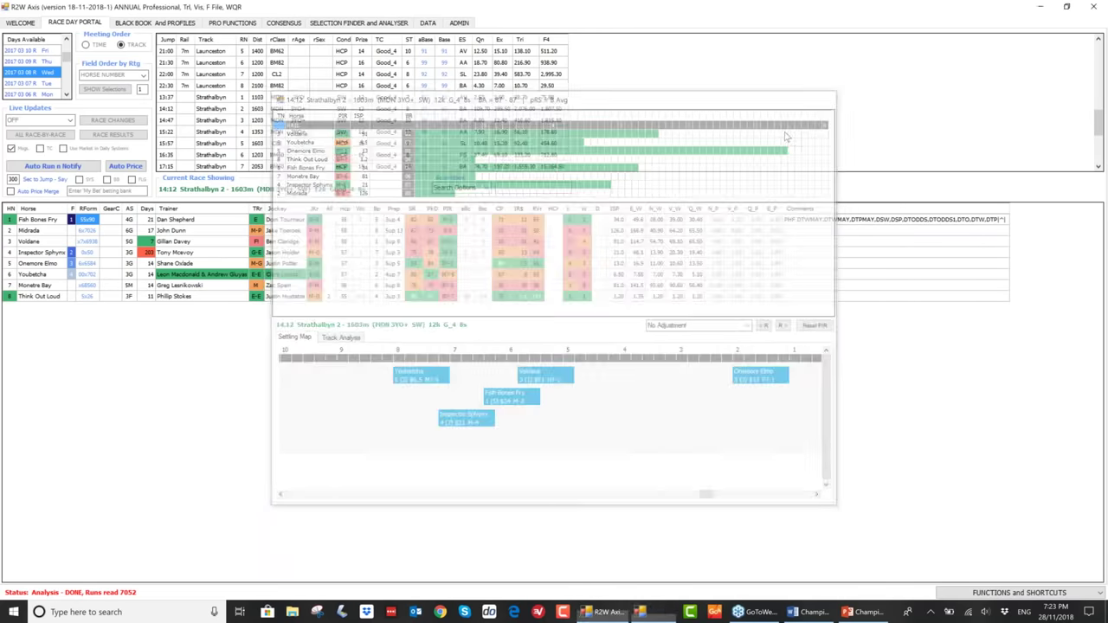
- Switch to the PowerPoint webinar presentation and review the Just Two Vees slide for its race details
click(852, 614)
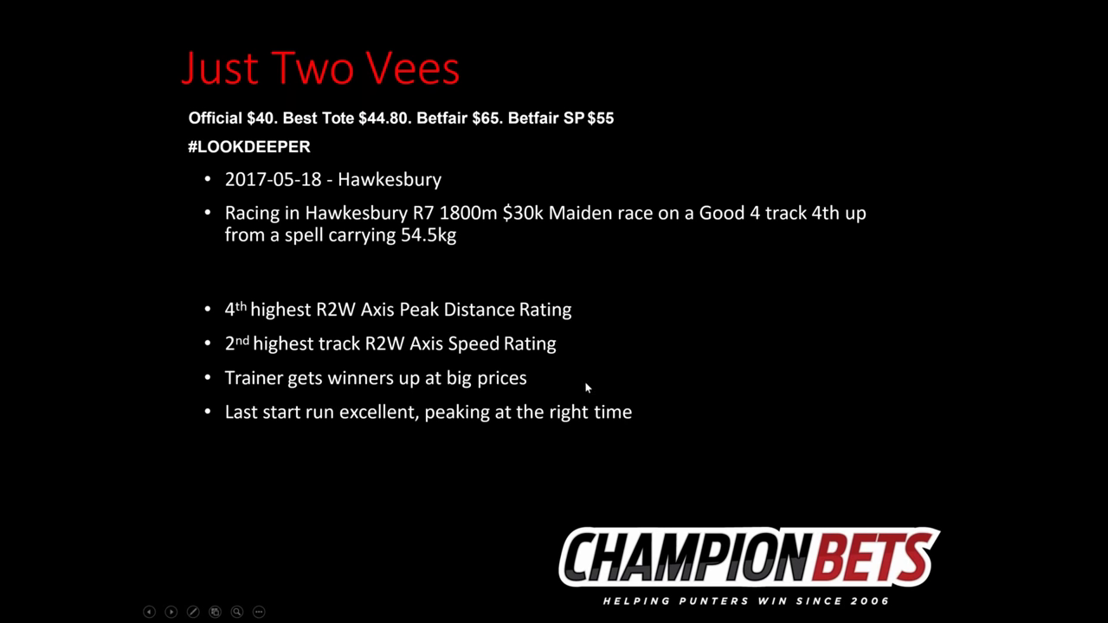
click(642, 391)
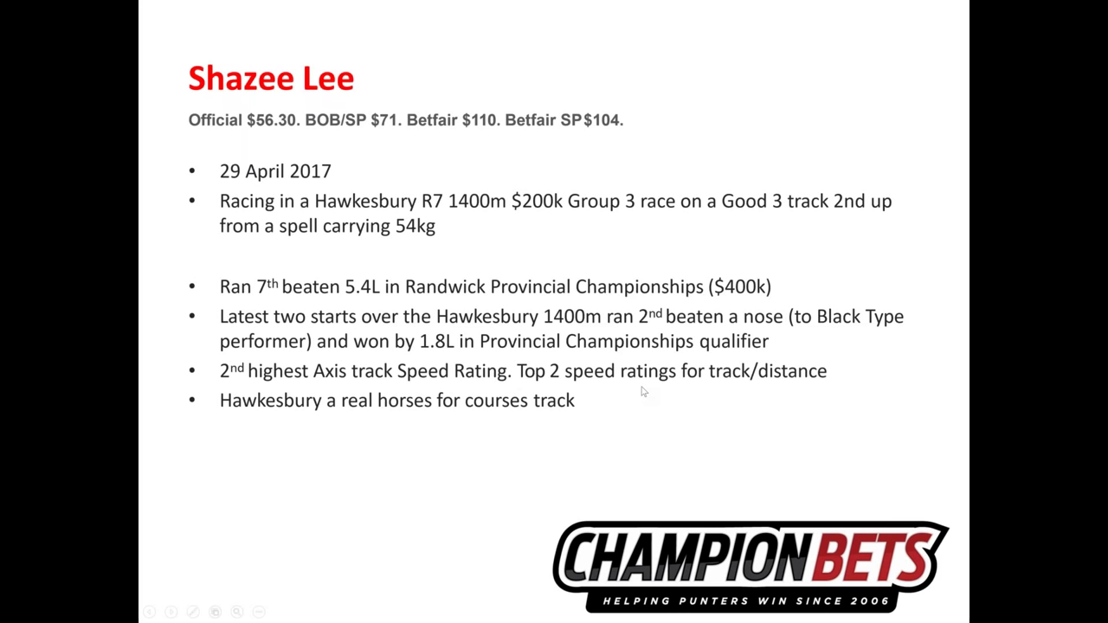
key(Left)
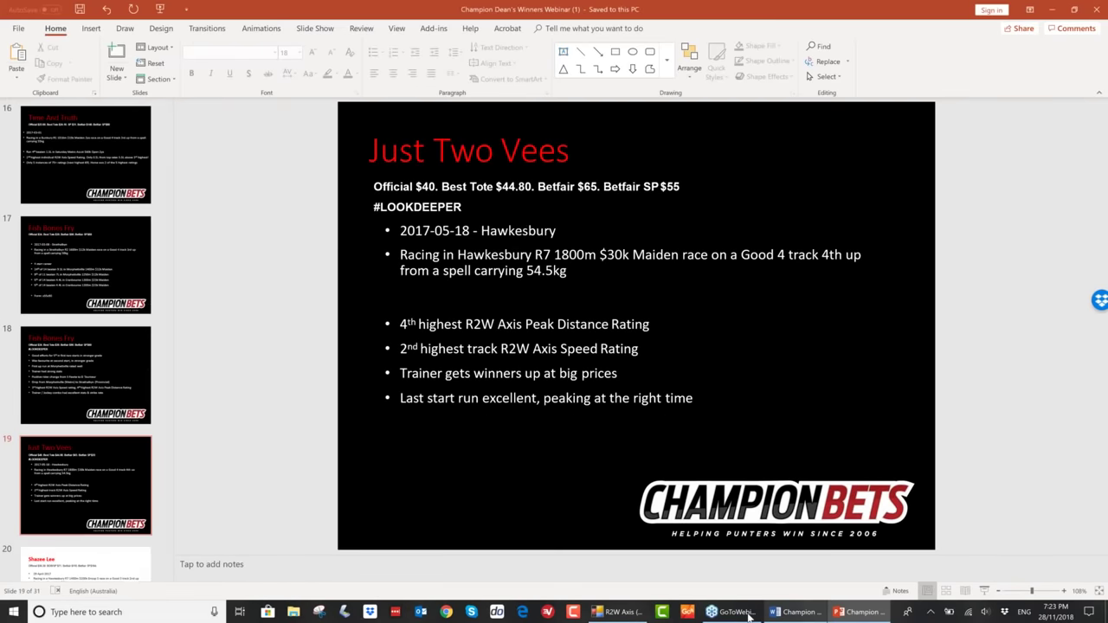
- Switch back to R2W Axis, load the 2017 05 18 race day and display Hawkesbury race 7 over 1800m
click(619, 612)
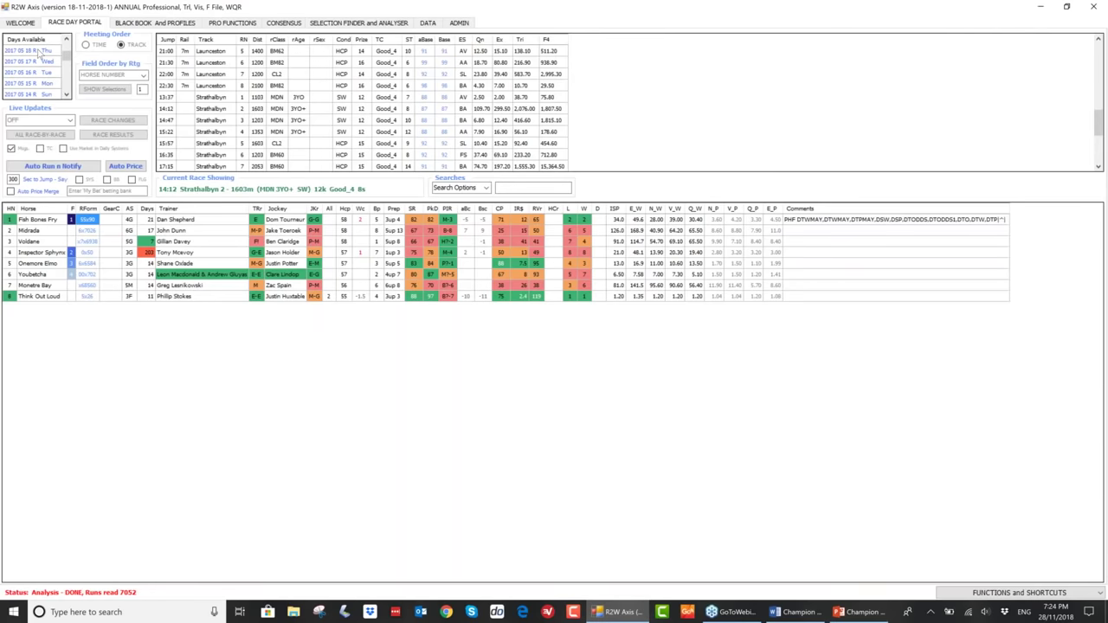
click(34, 50)
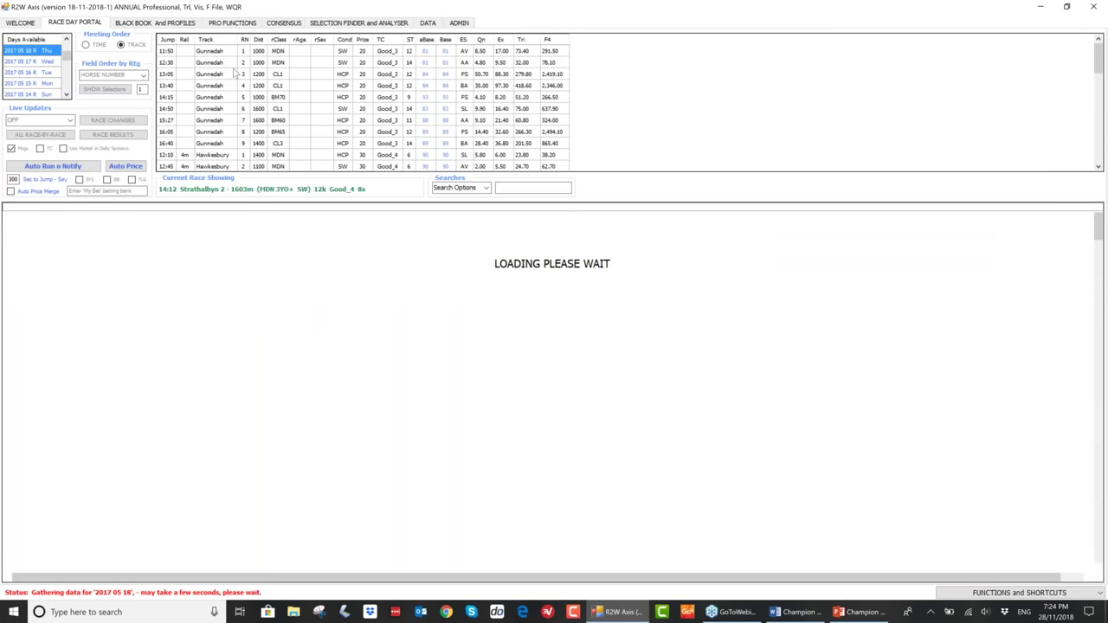
scroll(229, 82, down, 2)
click(223, 85)
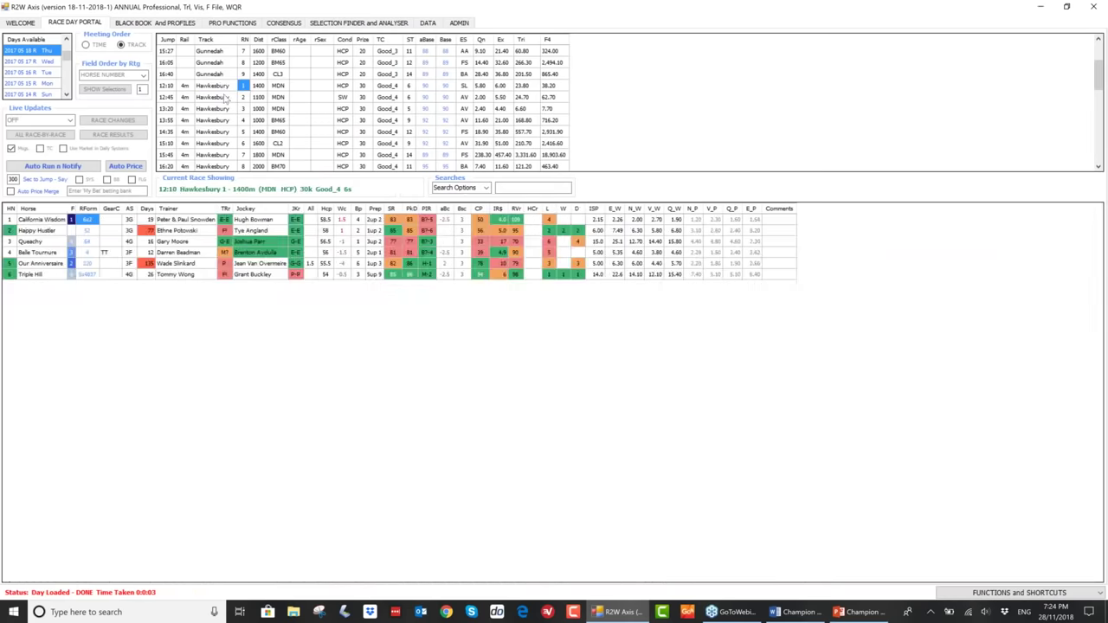
click(217, 155)
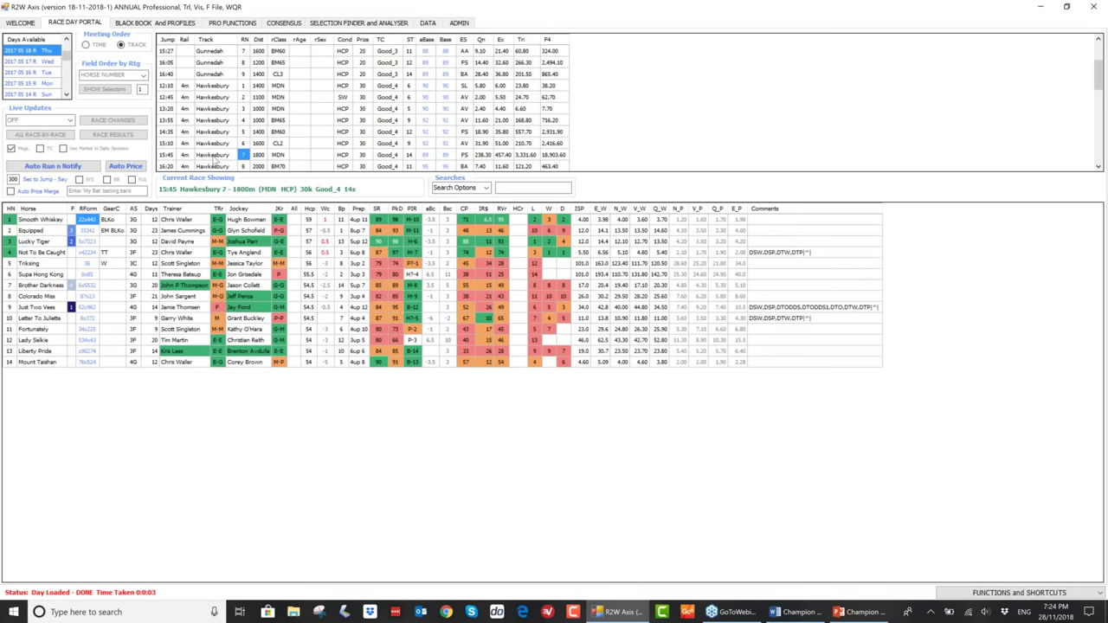
- Examine the statistics of Just Two Vees' trainer, including track, distance and jockey records, and close the display
click(178, 310)
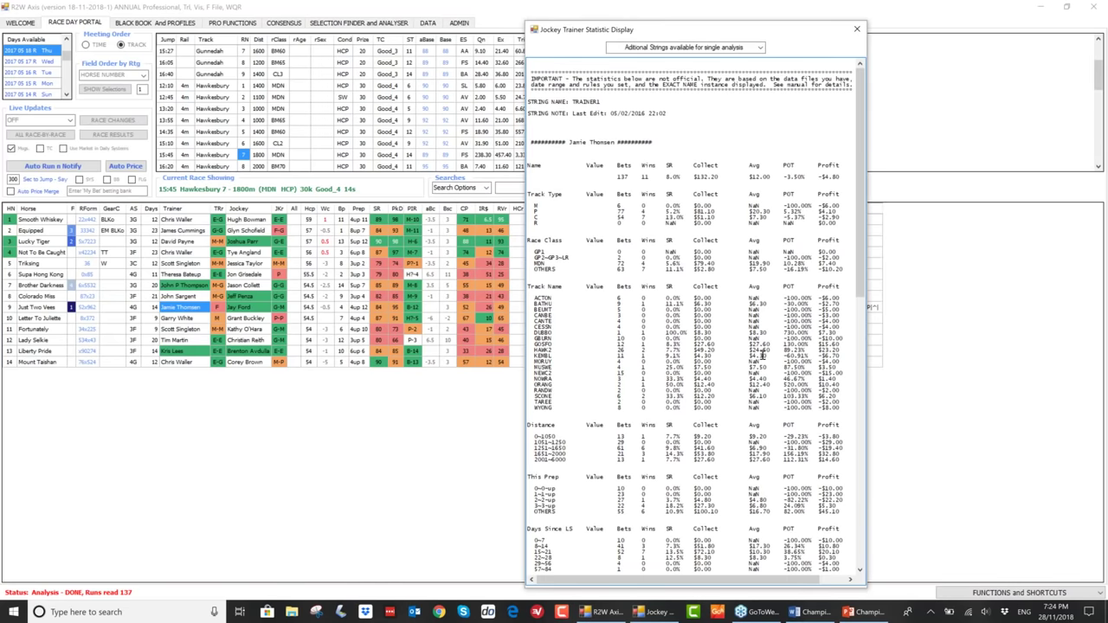
scroll(763, 355, down, 2)
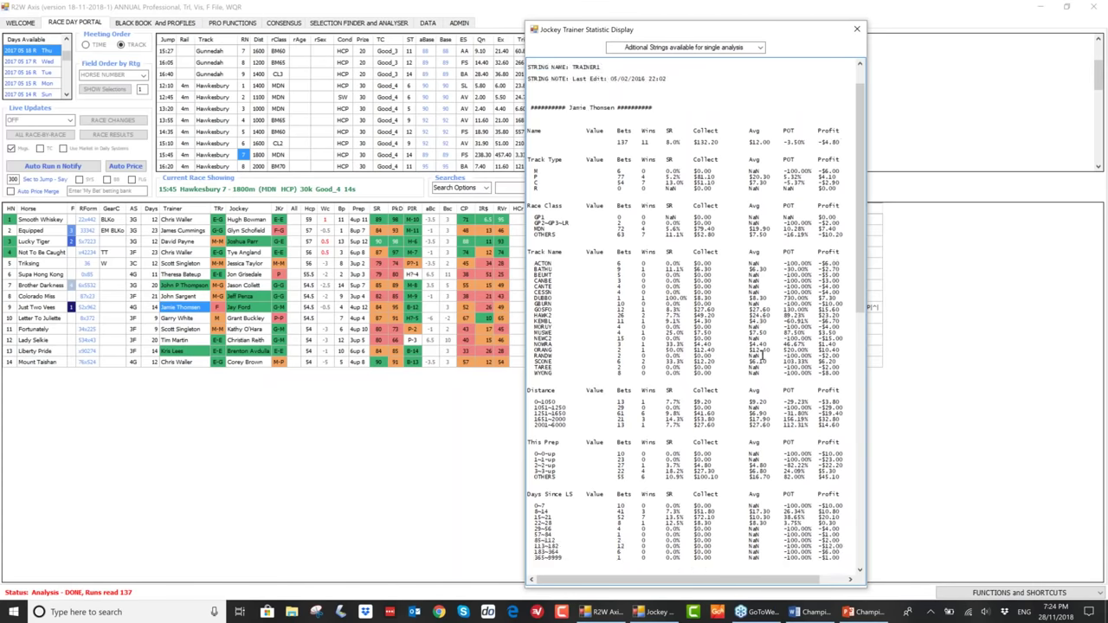
scroll(763, 357, down, 15)
scroll(766, 342, down, 2)
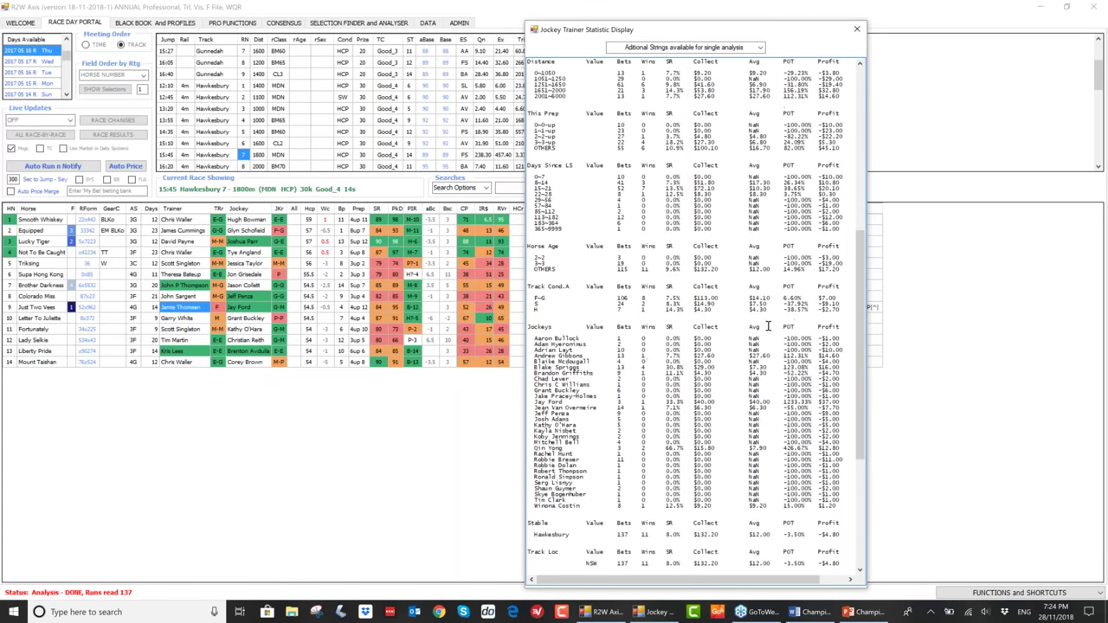
scroll(768, 325, up, 19)
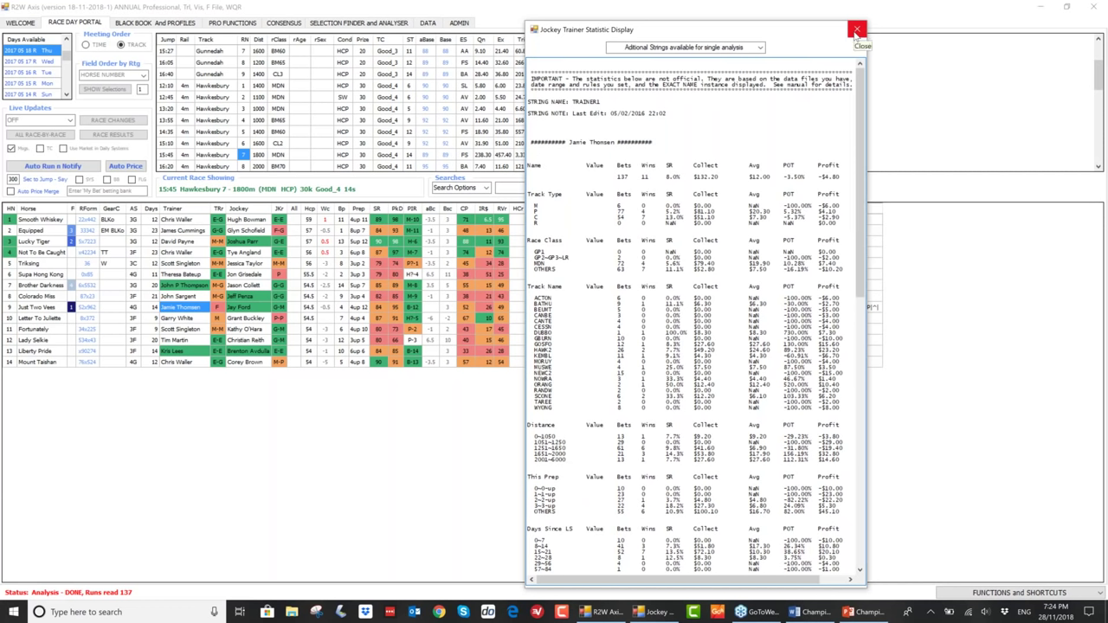
click(857, 32)
- View the past starts of Just Two Vees and close the form display
click(87, 308)
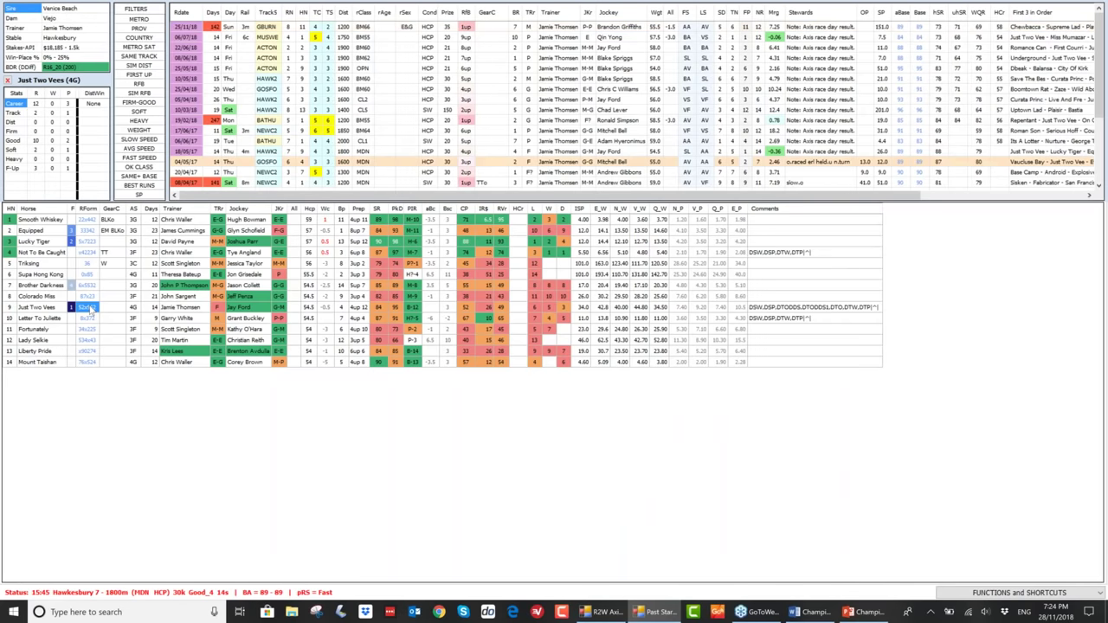
right_click(289, 67)
click(7, 80)
click(7, 80)
- Open the advanced field comparison for Hawkesbury race 7, filter it to same-track runs and maximise the window
click(289, 191)
click(288, 192)
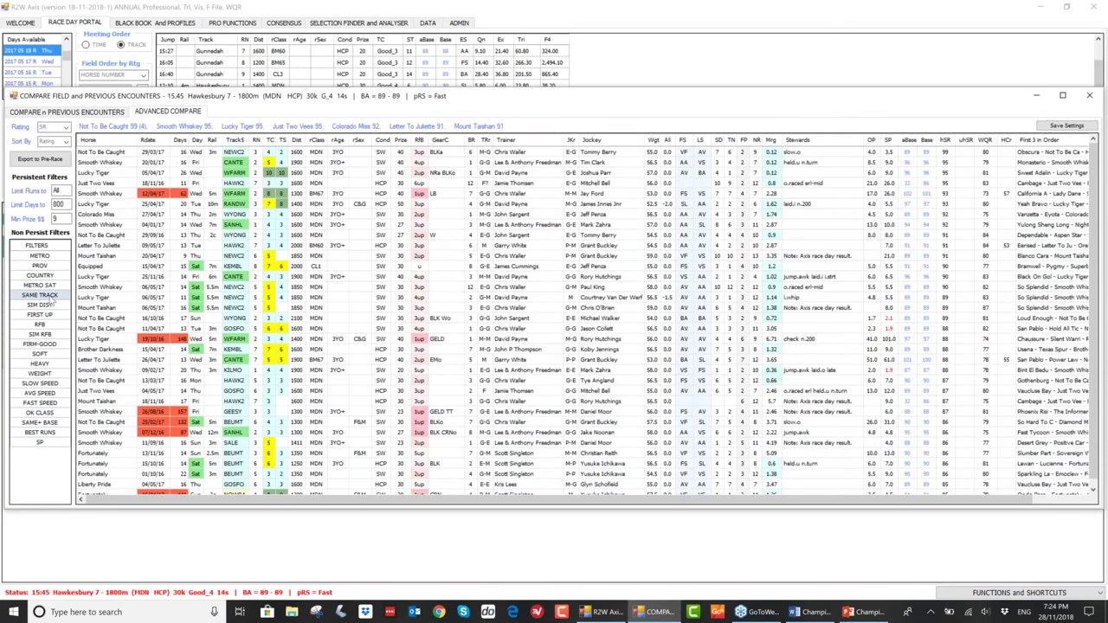
click(50, 296)
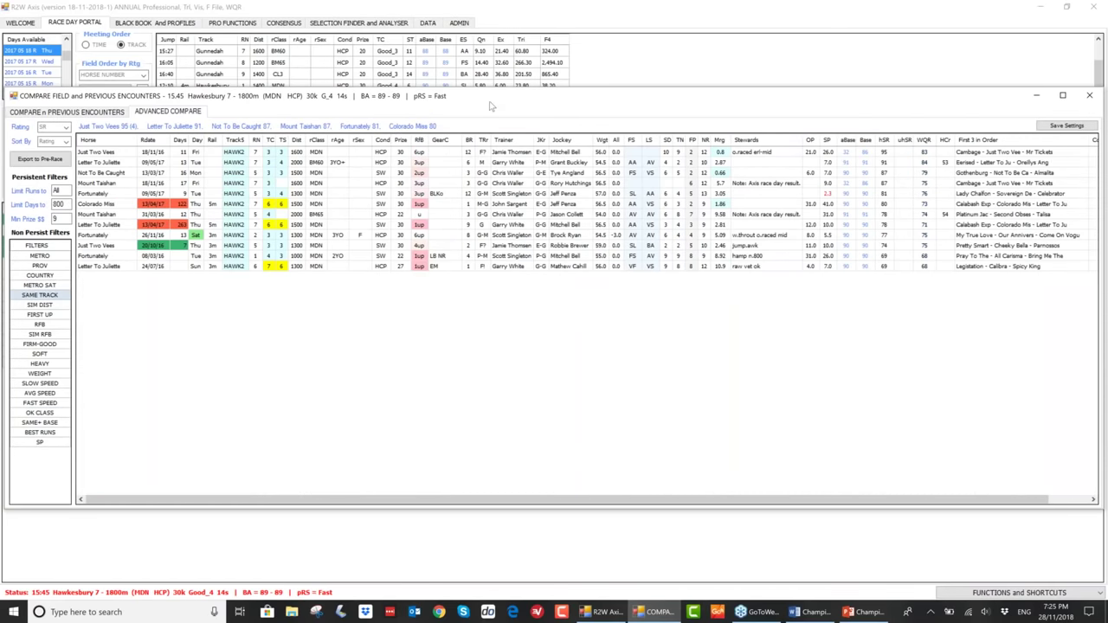
drag(489, 105, 459, 317)
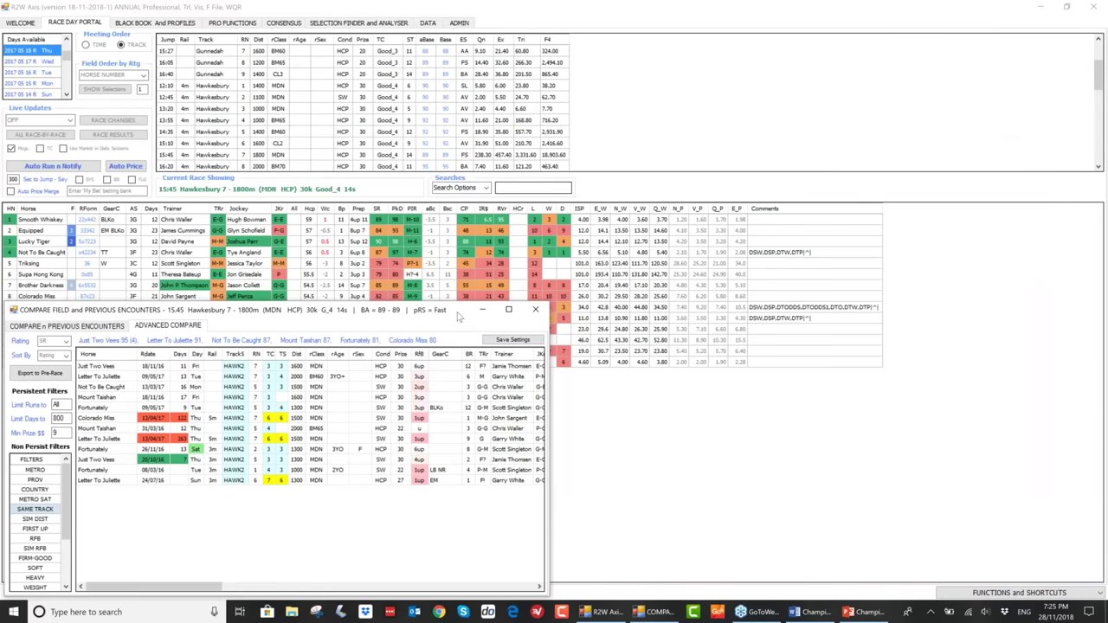
double_click(459, 317)
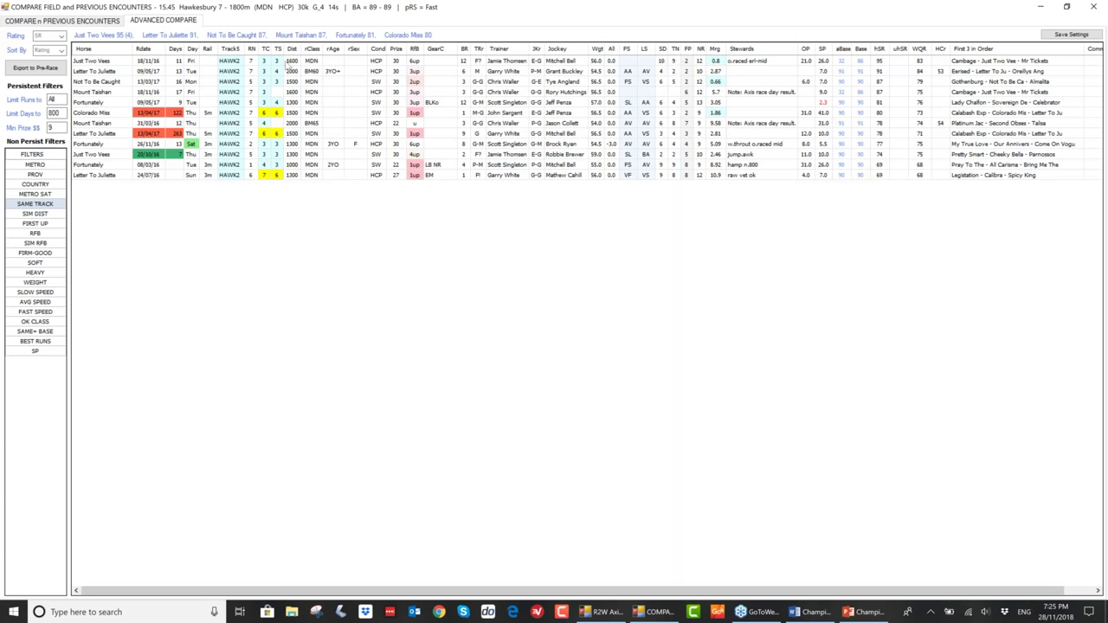
- Inspect the 18/11/2016 Hawkesbury key race from Just Two Vees' run, review Cambage's past starts and close the key race
click(237, 64)
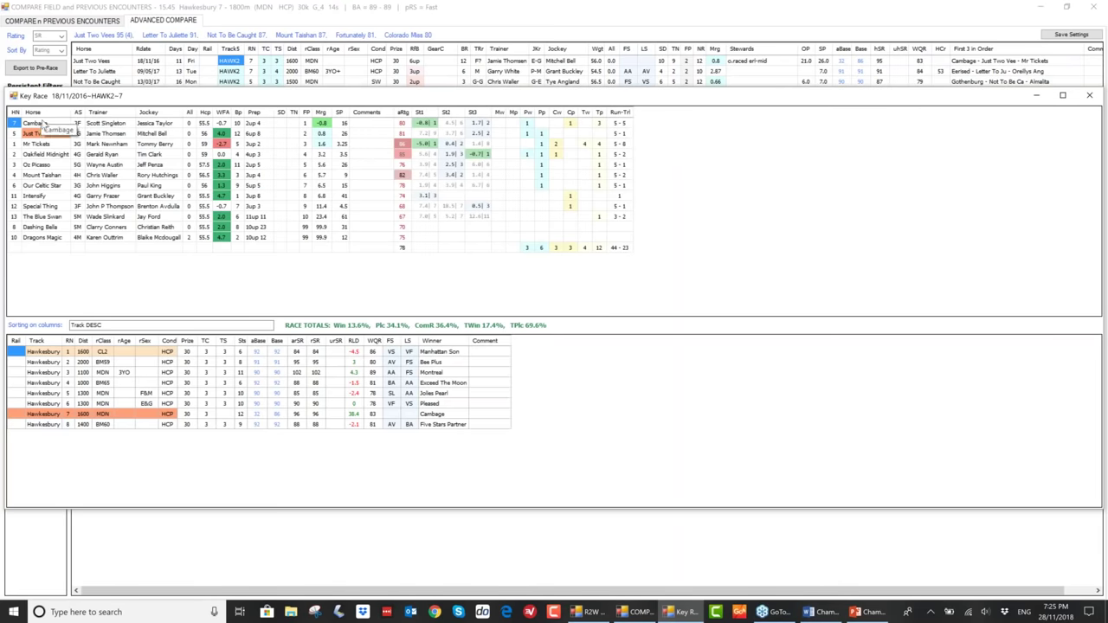
click(42, 124)
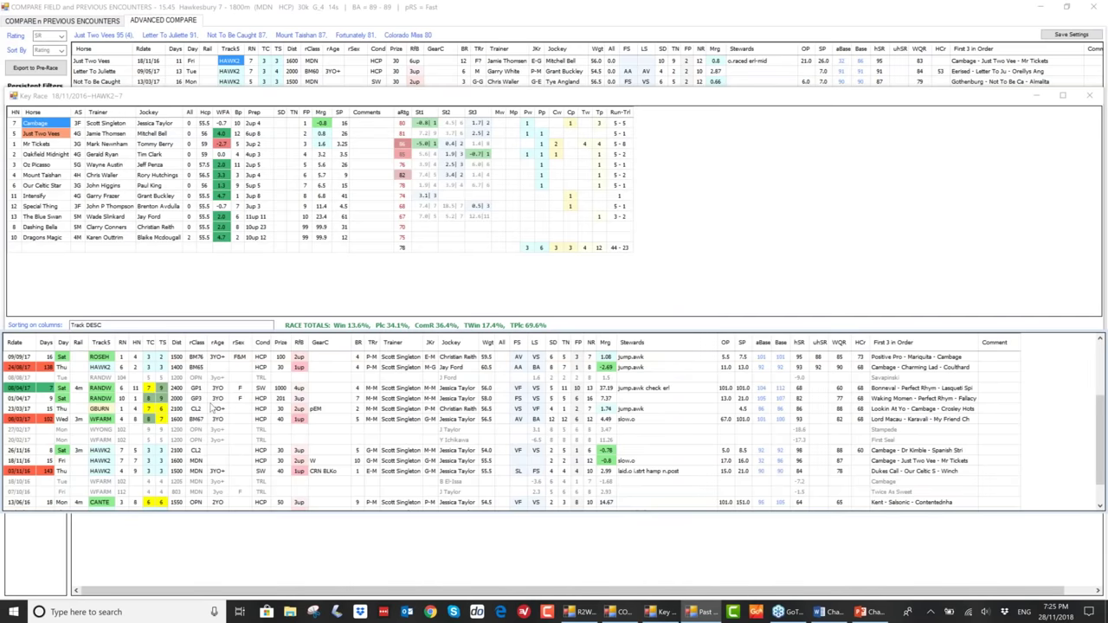
scroll(212, 409, down, 1)
scroll(606, 379, up, 2)
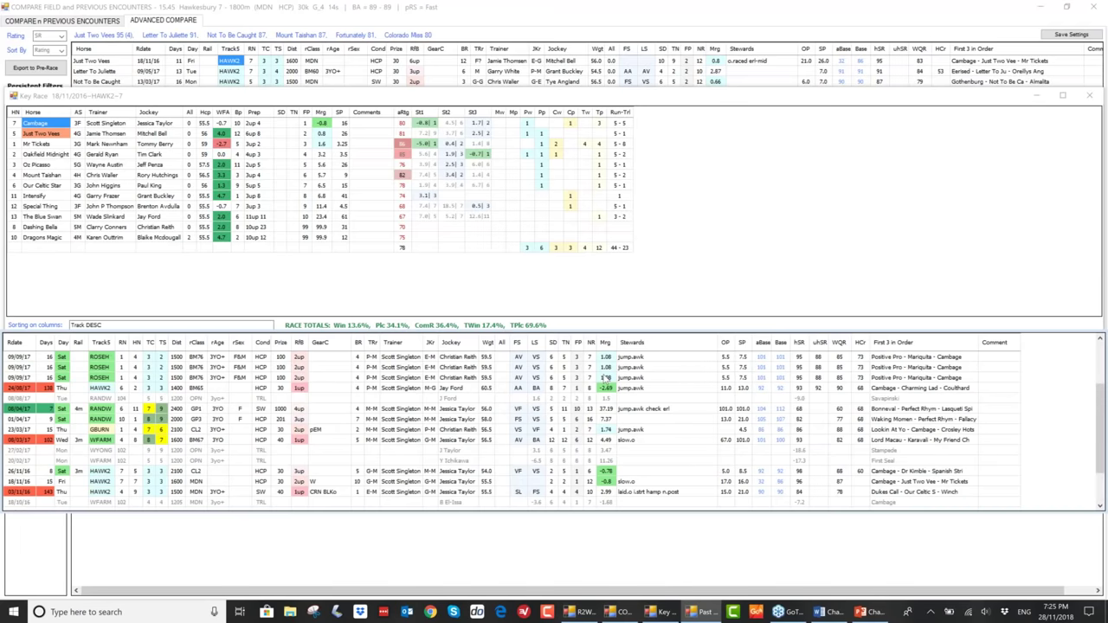
scroll(606, 378, up, 3)
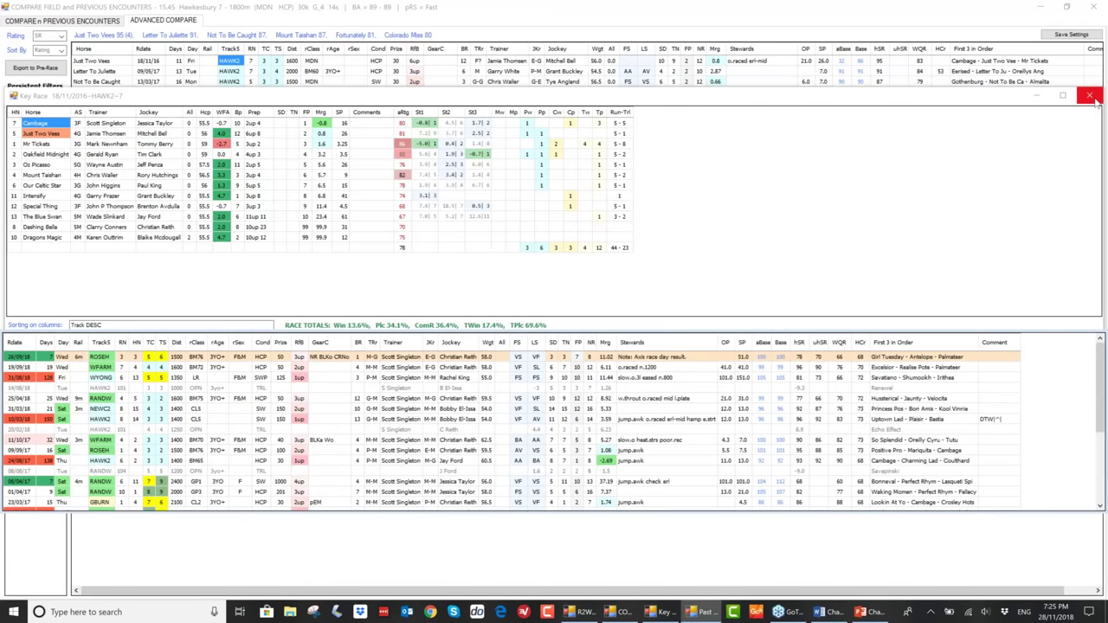
click(1091, 96)
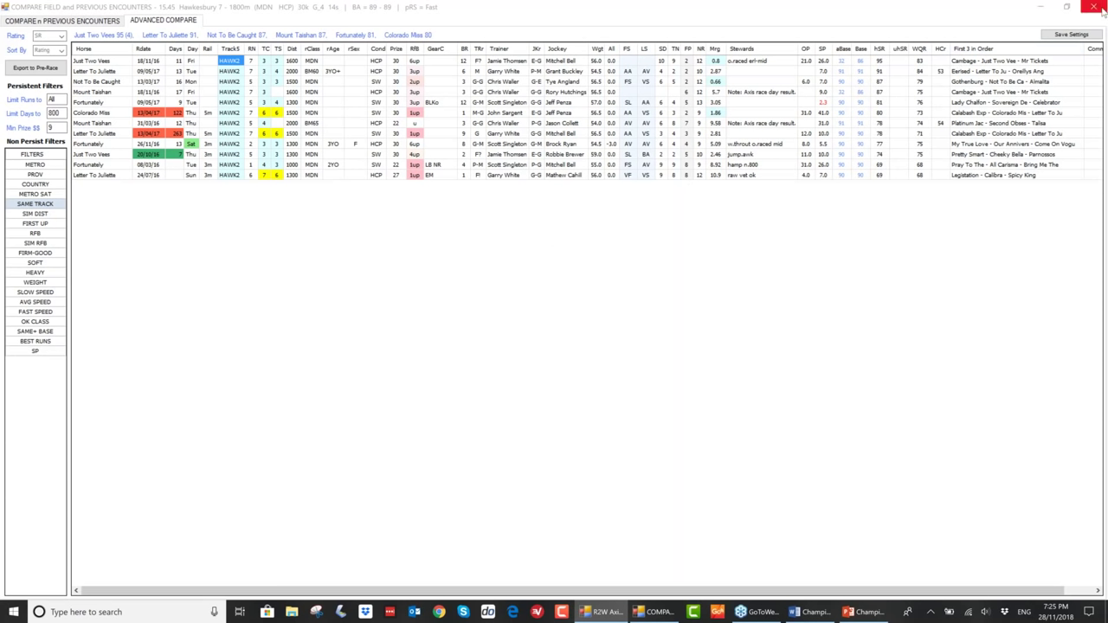
- Remove the same-track filter from the advanced field comparison
click(57, 208)
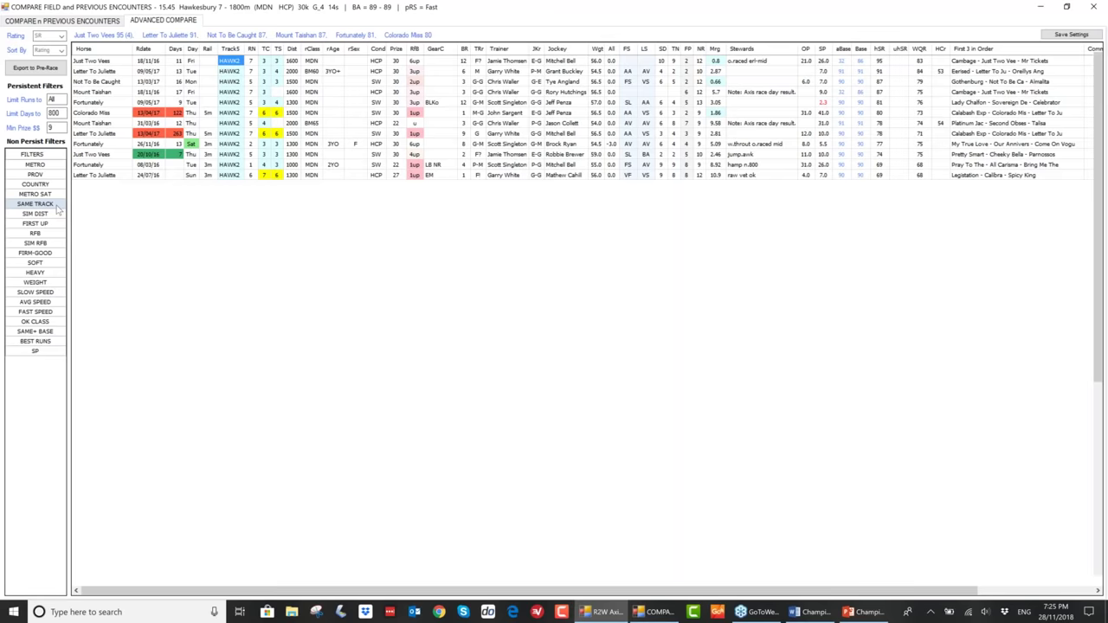
click(57, 208)
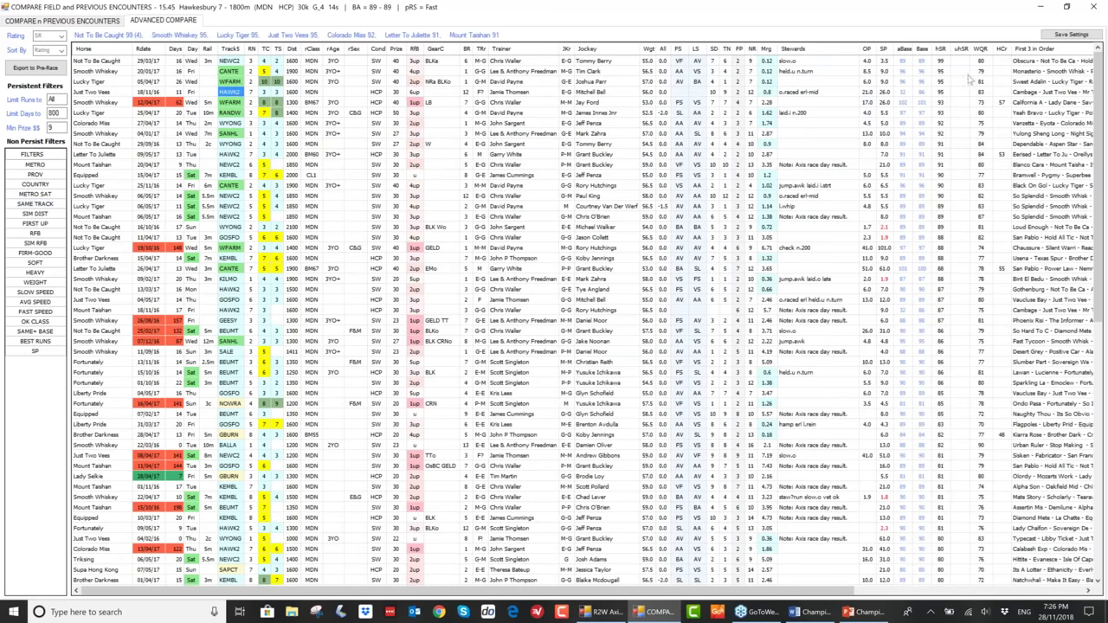
- Close the Hawkesbury race 7 comparison and display Mudgee race 7 from the 2 July 2017 race day
click(1098, 7)
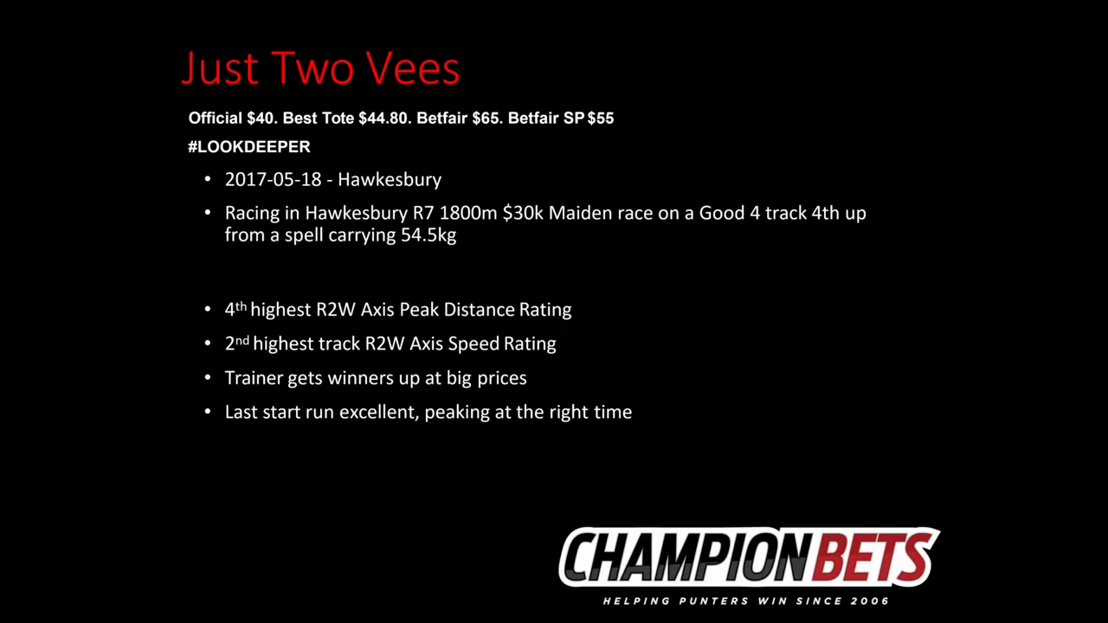
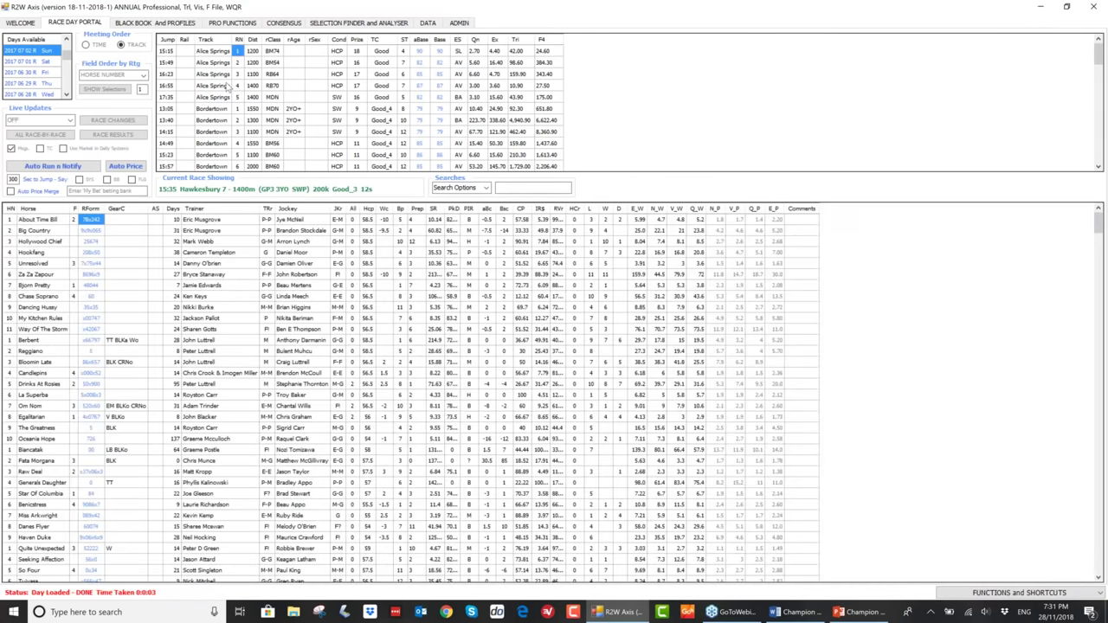
scroll(221, 95, down, 5)
click(212, 108)
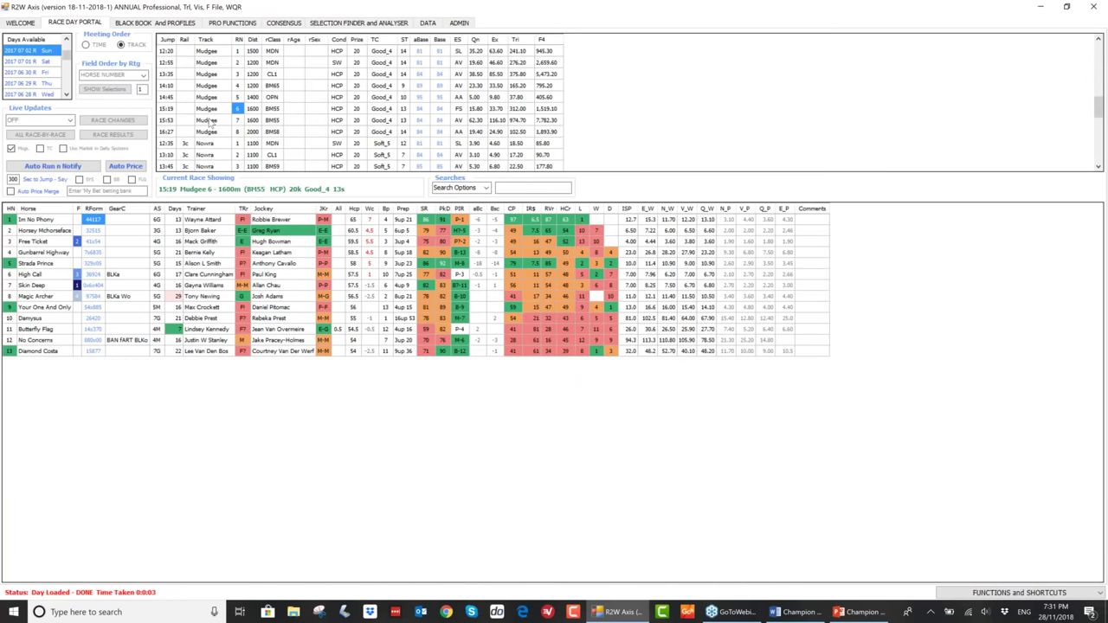
click(210, 121)
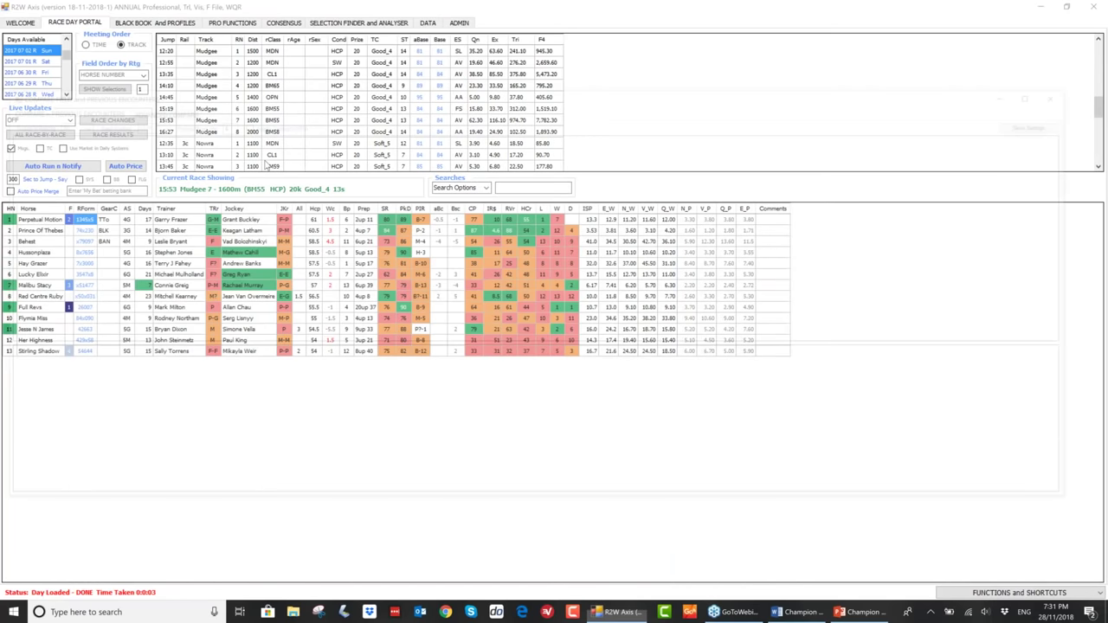
- View the advanced field comparison for Mudgee race 7 and leave it
key(F2)
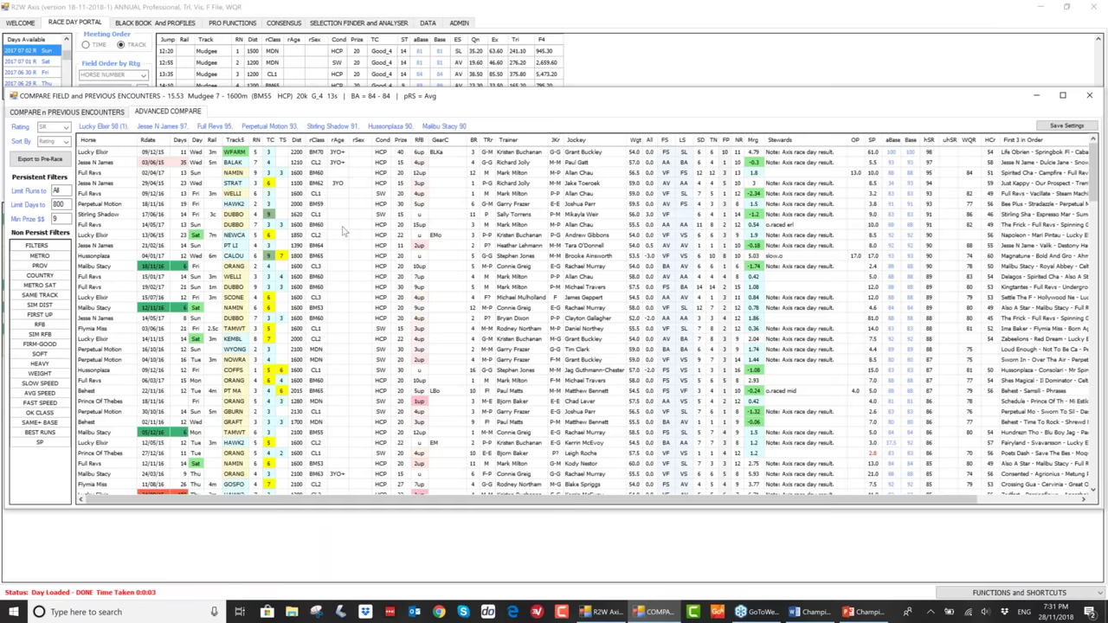
key(Escape)
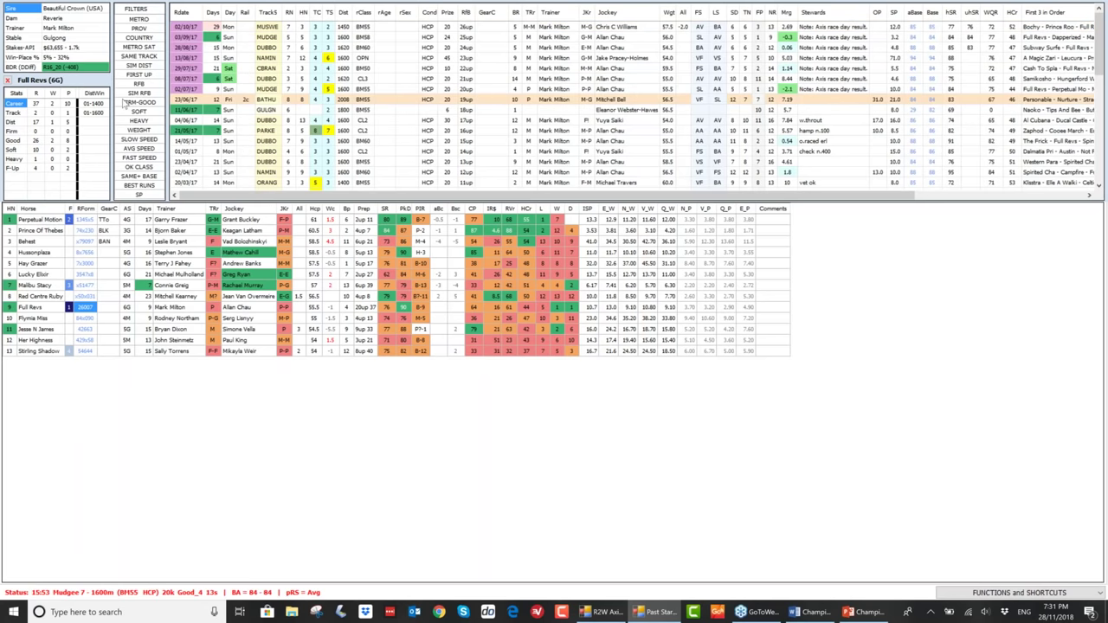
- Review the past starts of Full Revs back through the 2016 runs and close the form display
scroll(1101, 94, down, 2)
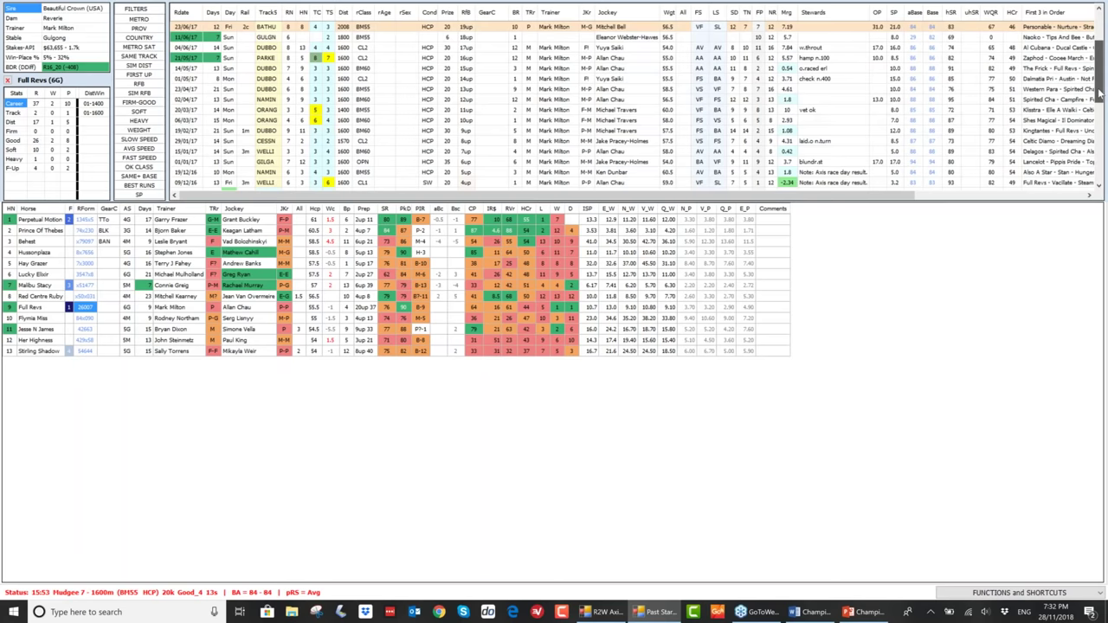
mouse_move(1101, 93)
mouse_down()
mouse_move(1100, 80)
mouse_move(1098, 103)
mouse_up()
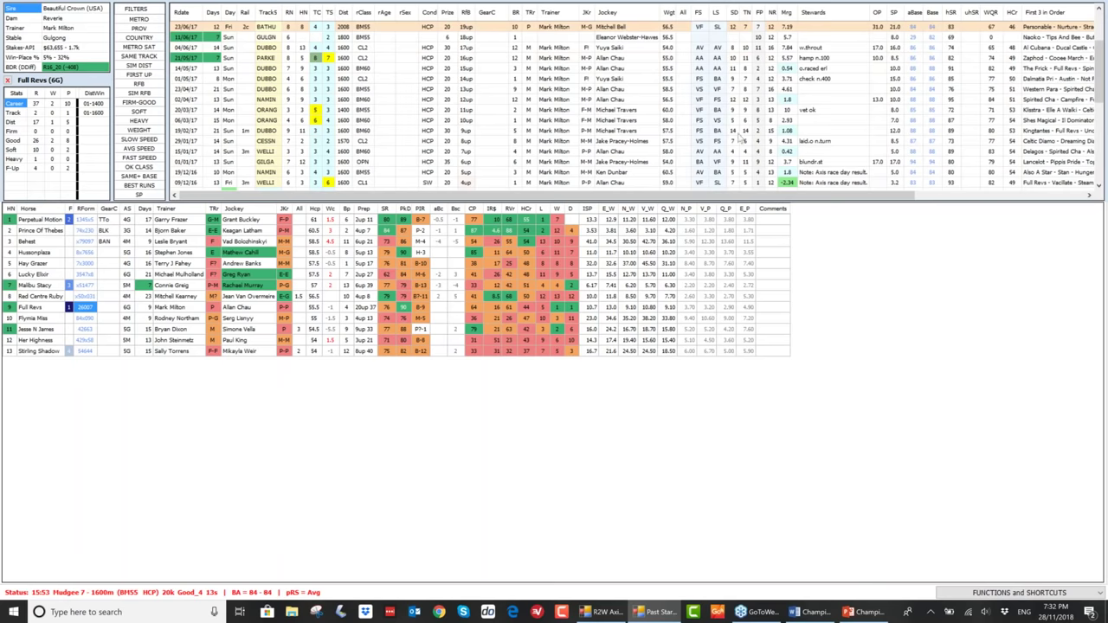
scroll(833, 141, down, 1)
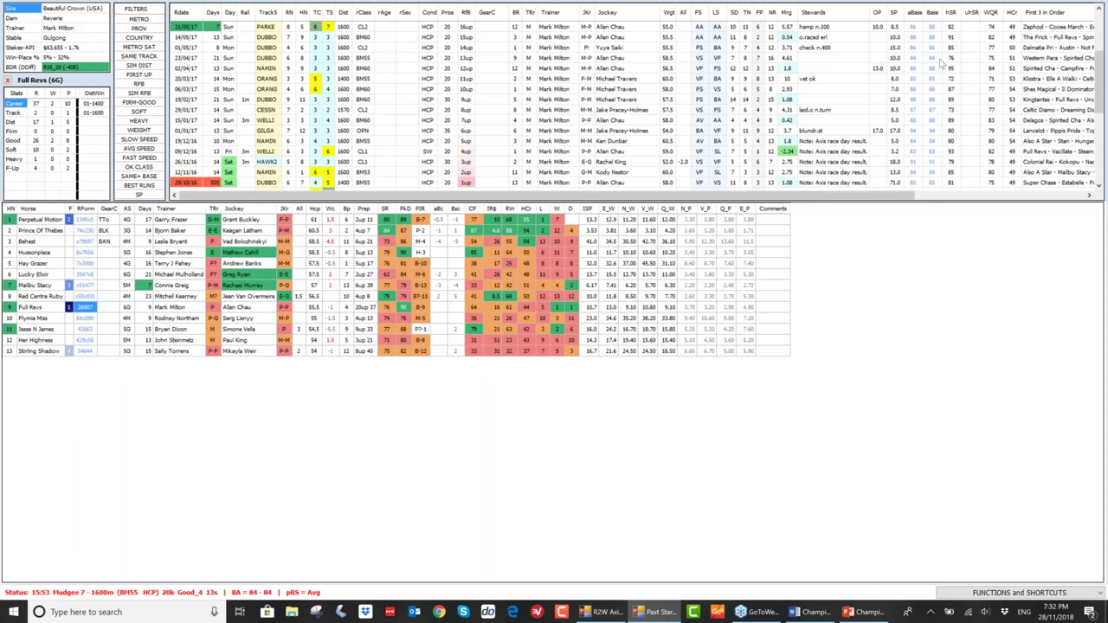
scroll(942, 61, down, 1)
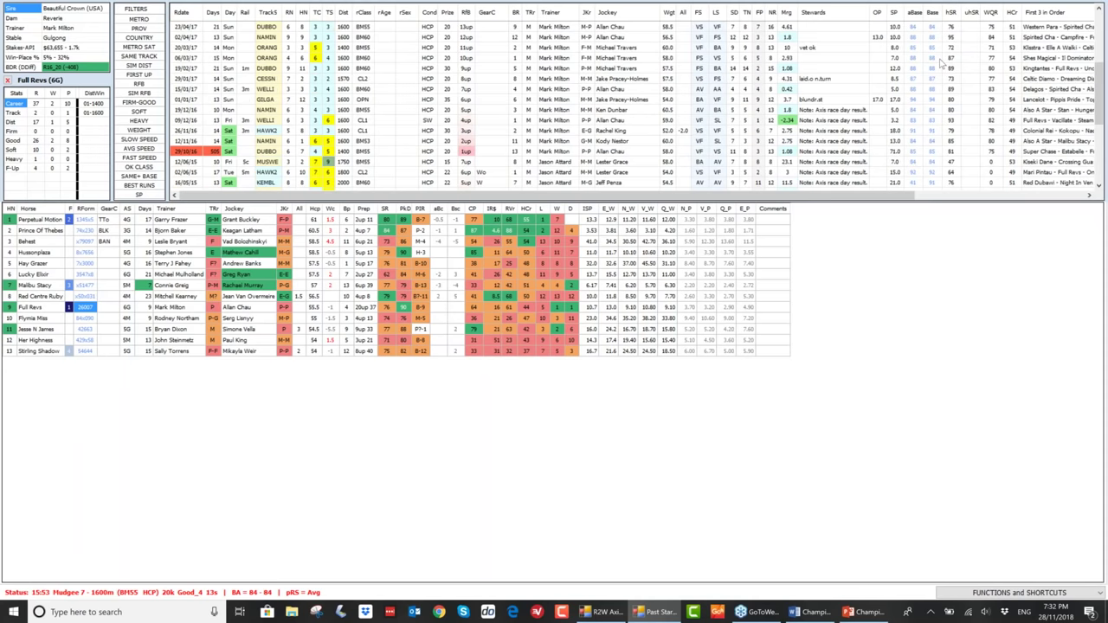
scroll(941, 61, up, 1)
scroll(941, 60, up, 4)
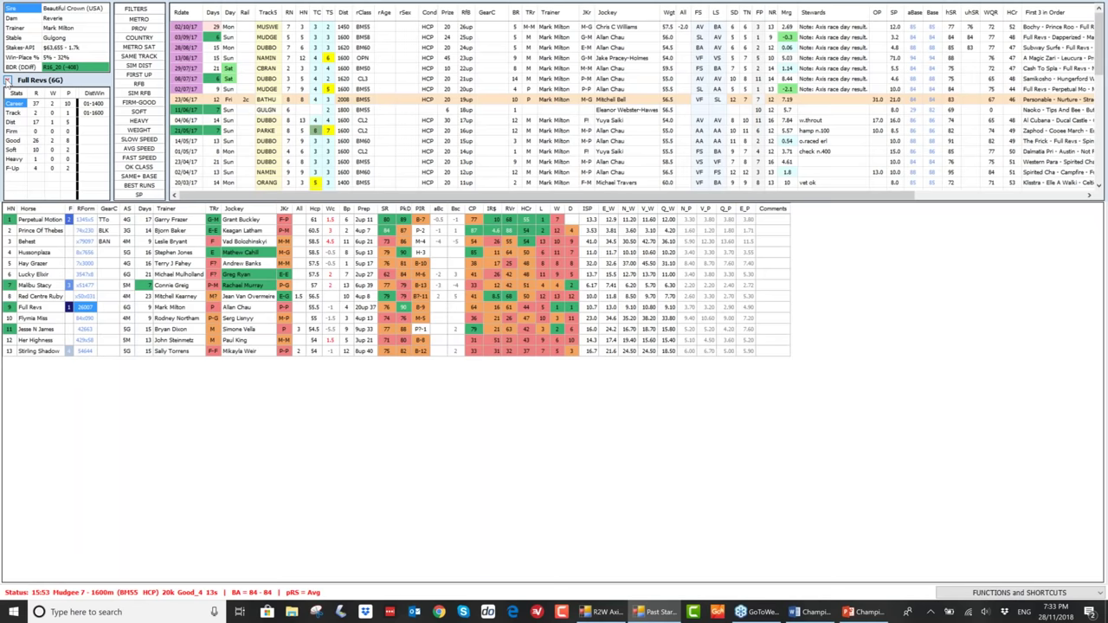
click(7, 80)
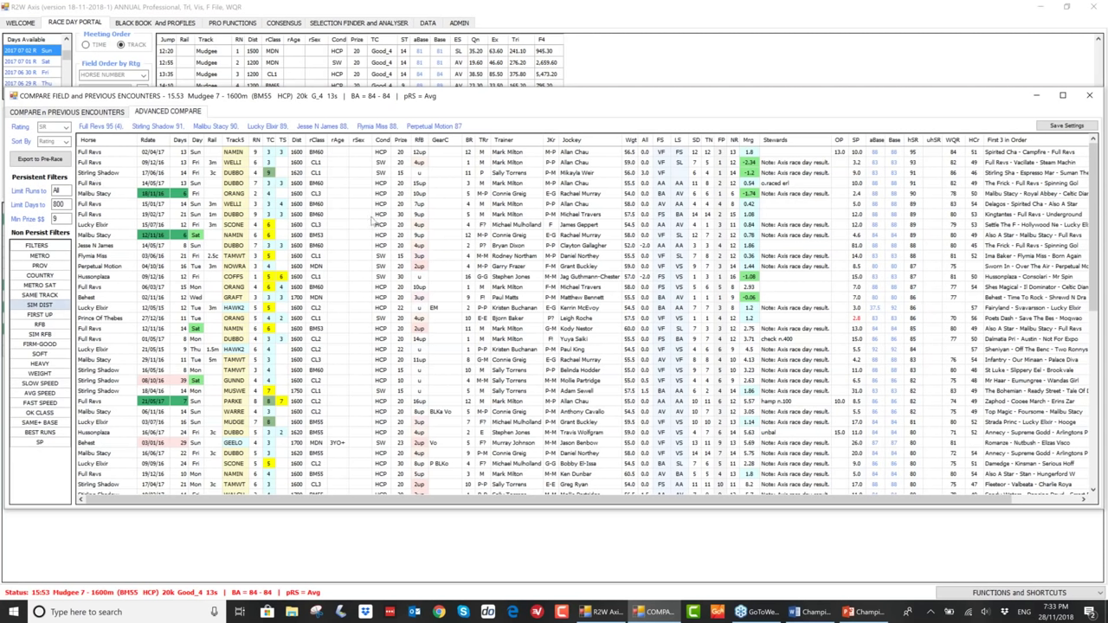
- Close the Mudgee race 7 comparison and load the 24 June 2017 race day, checking the Value Winners slide in PowerPoint for the race
click(1087, 101)
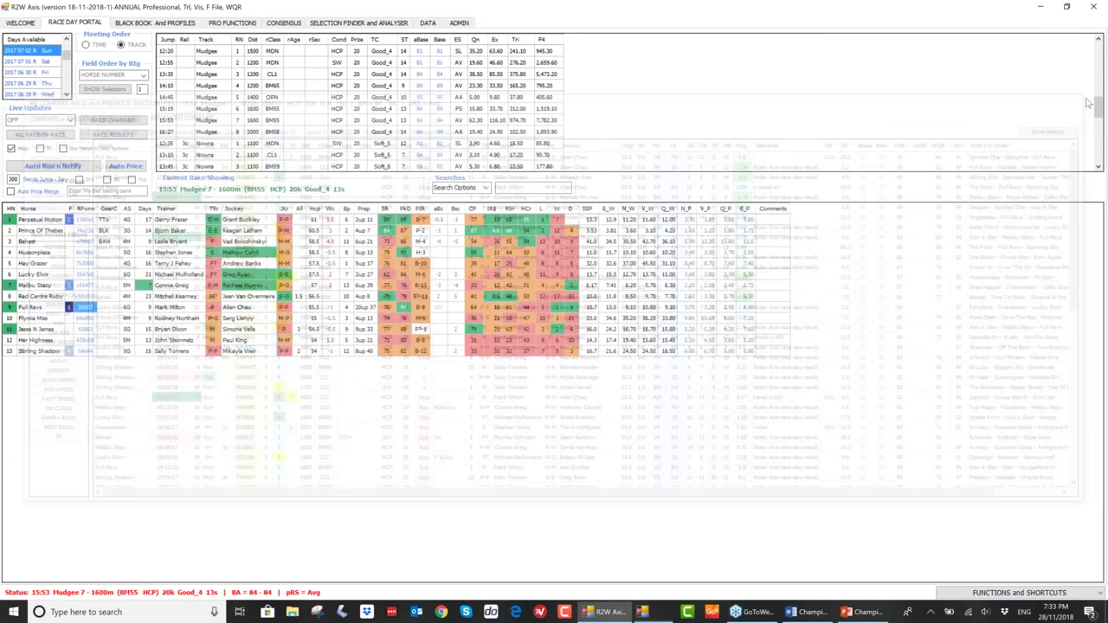
click(861, 613)
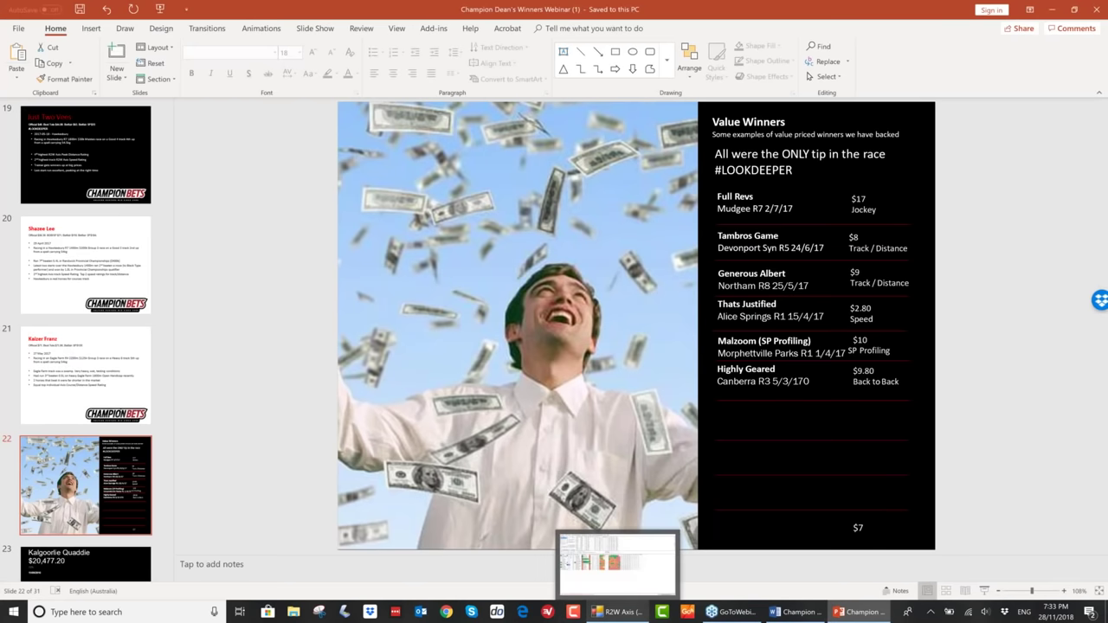
click(622, 613)
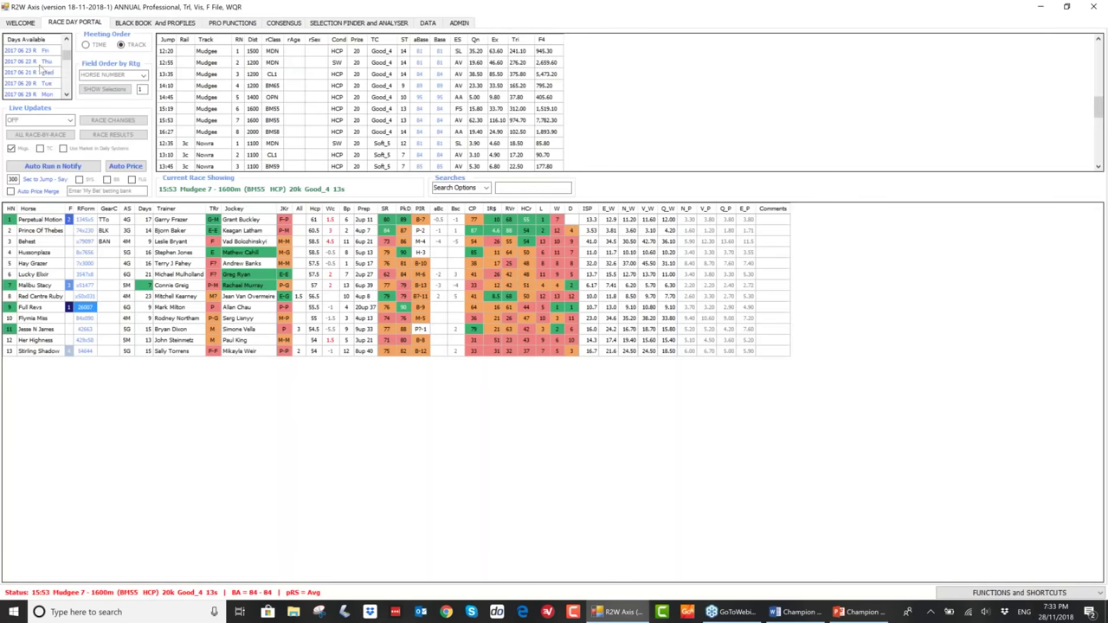
click(42, 74)
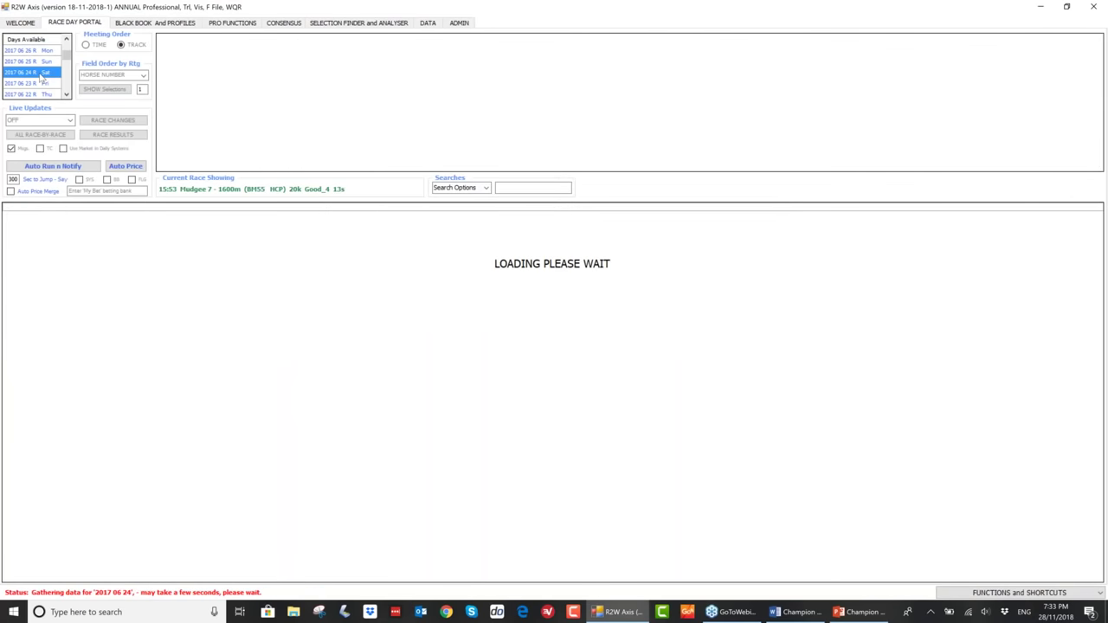
click(861, 612)
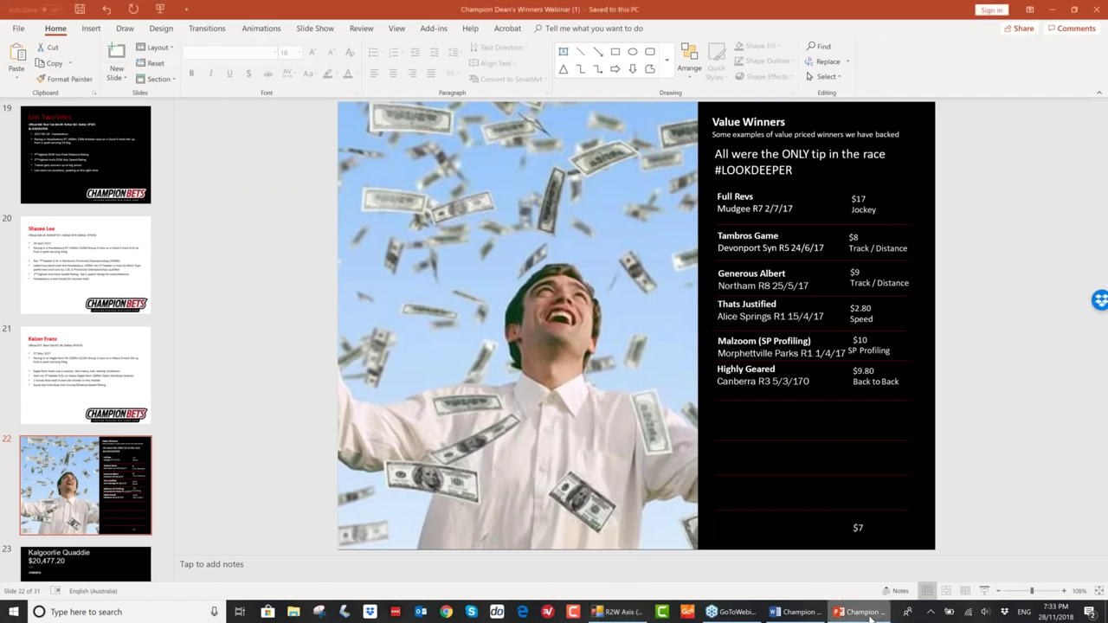
click(866, 613)
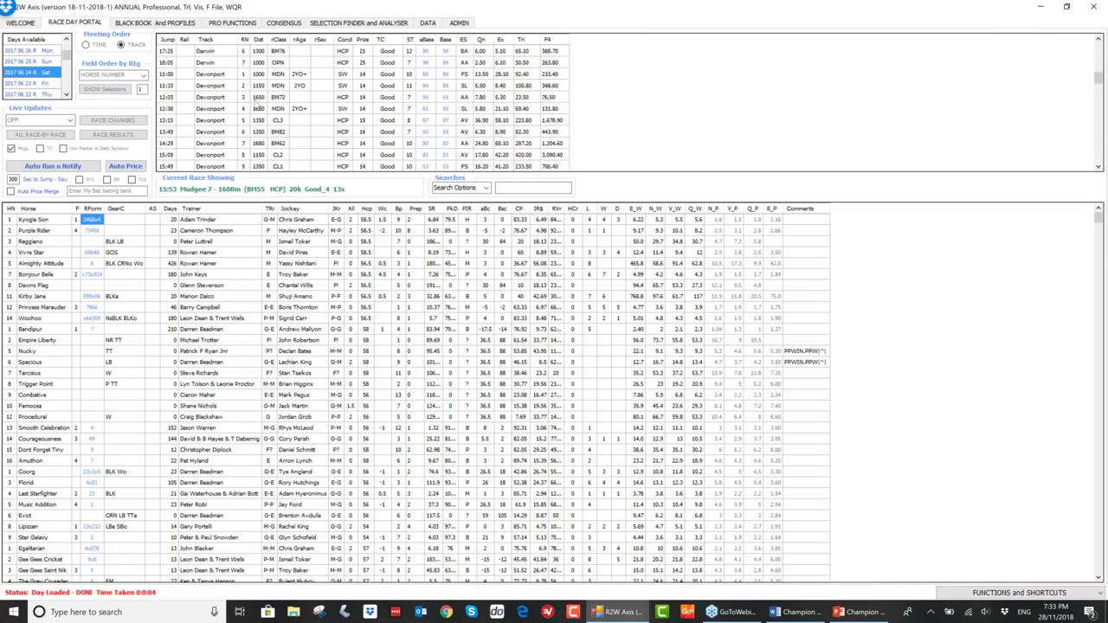
- Open the advanced field comparison for Devonport race 5 and filter it to same-track, similar-distance runs
click(220, 124)
right_click(220, 122)
click(269, 153)
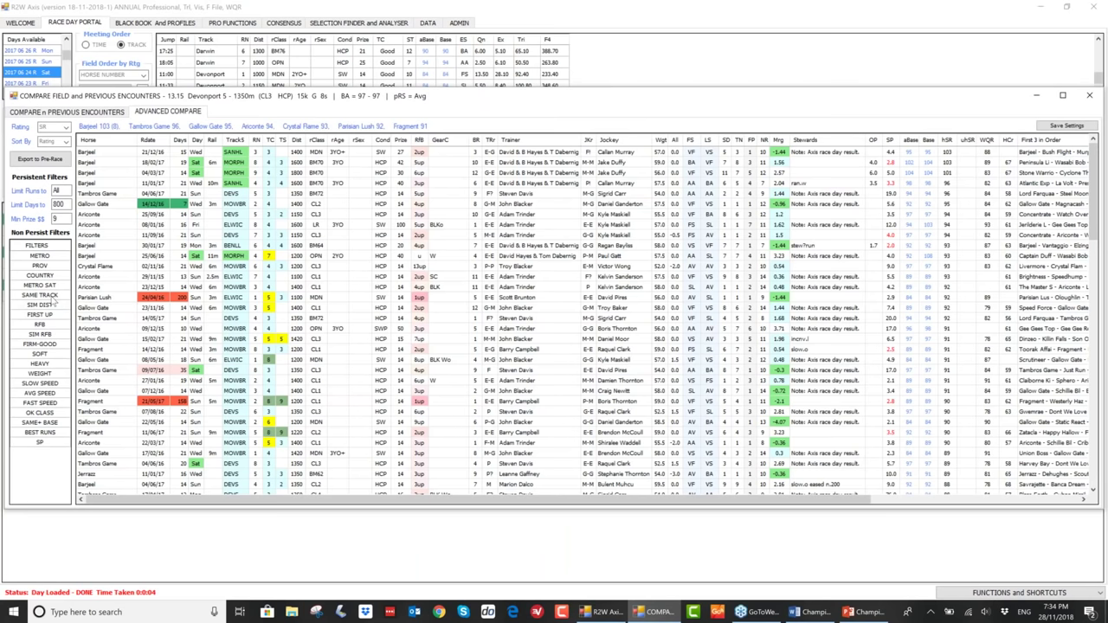
click(54, 299)
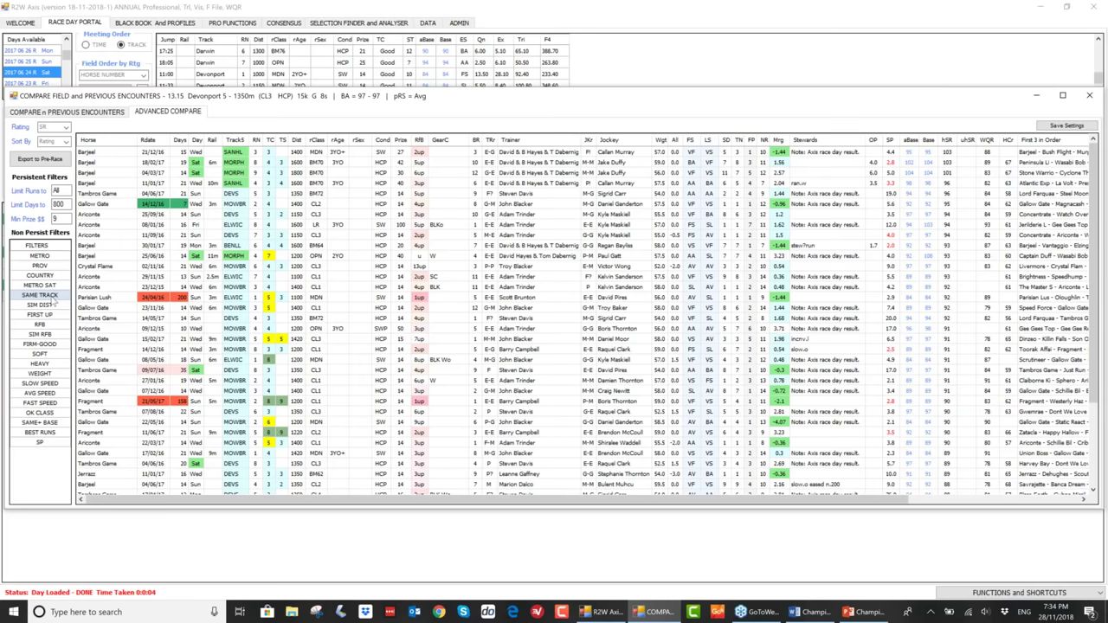
click(45, 305)
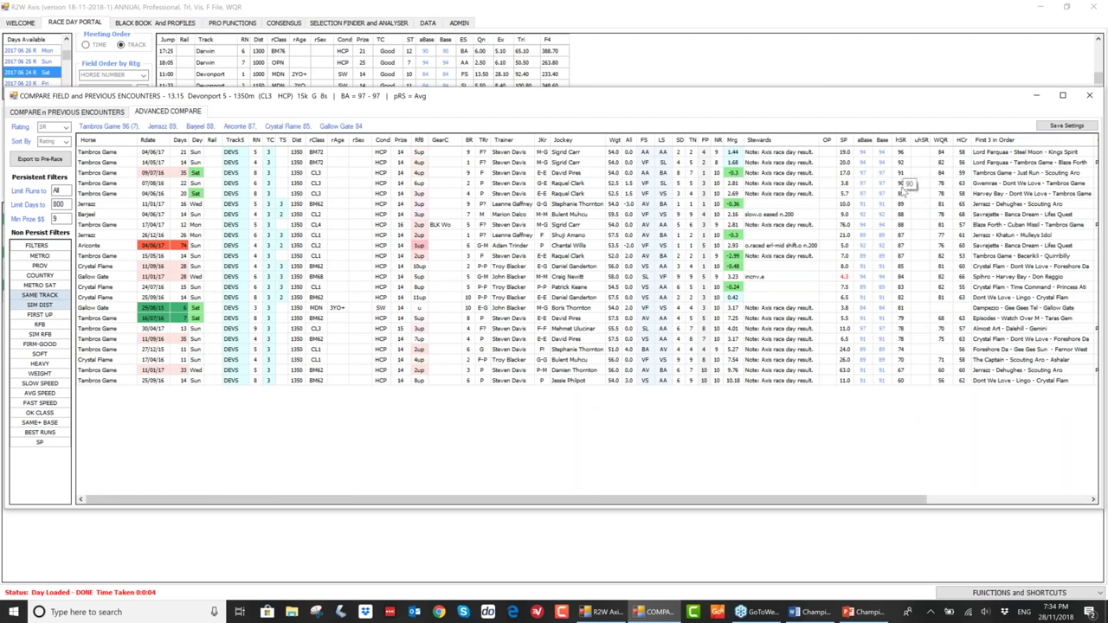
- Switch to the Value Winners slide in PowerPoint to look up the next winner
mouse_move(862, 617)
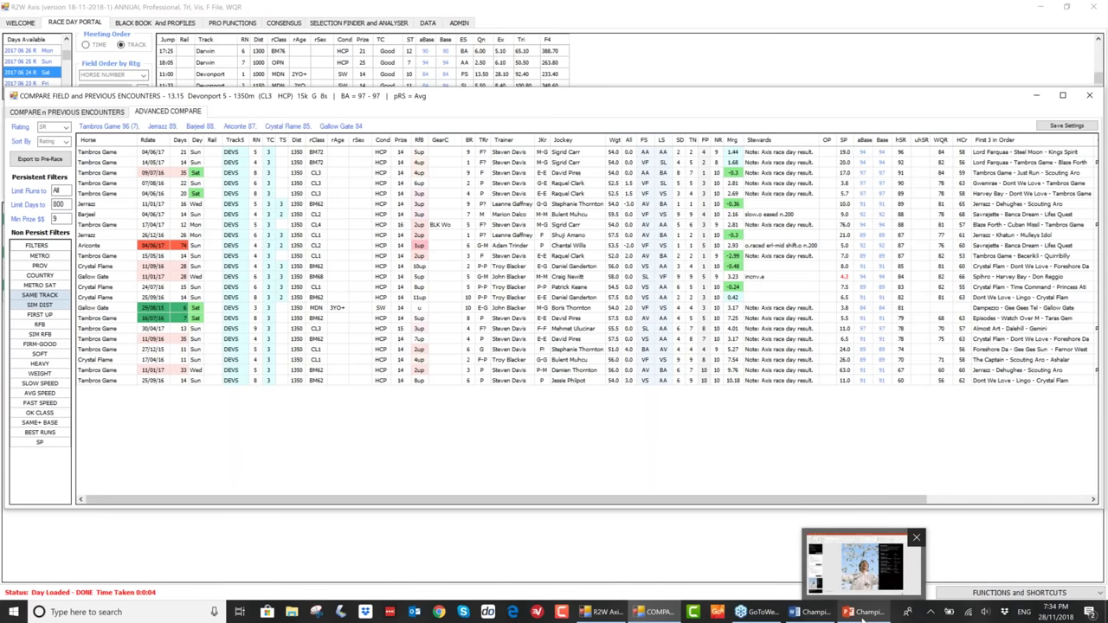
click(862, 617)
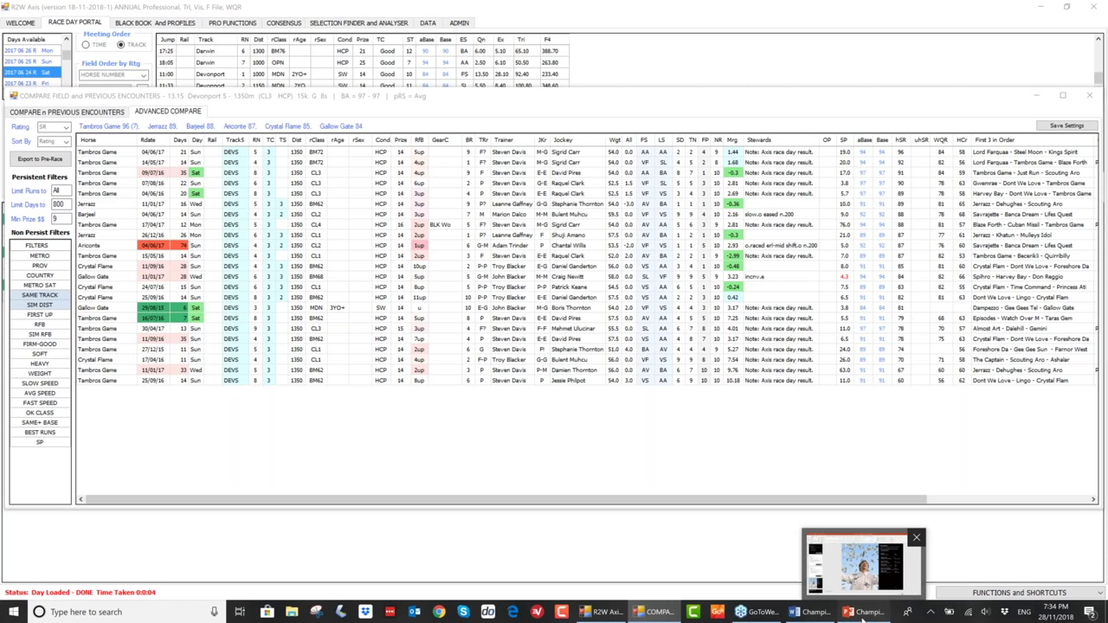